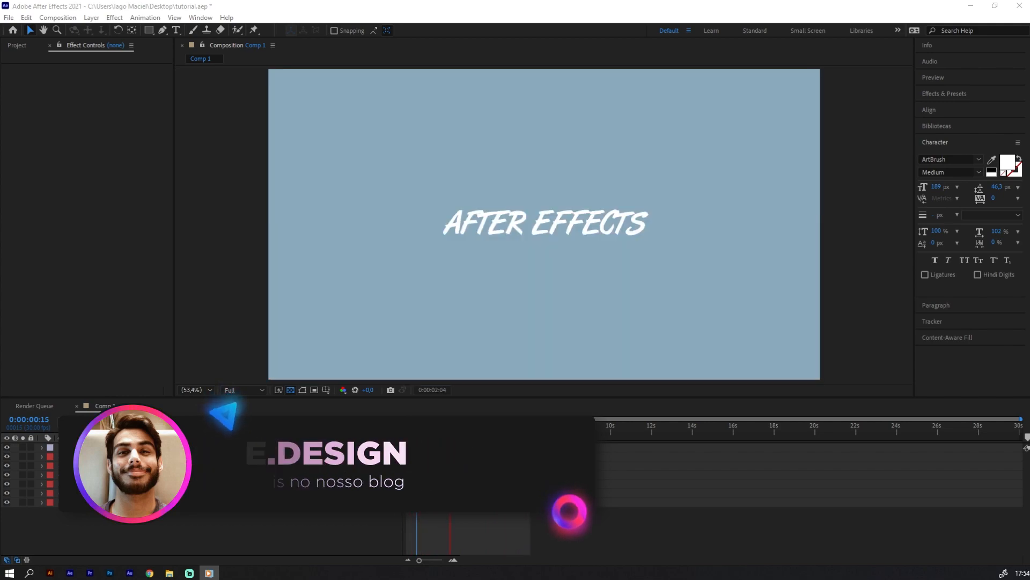
key("slash")
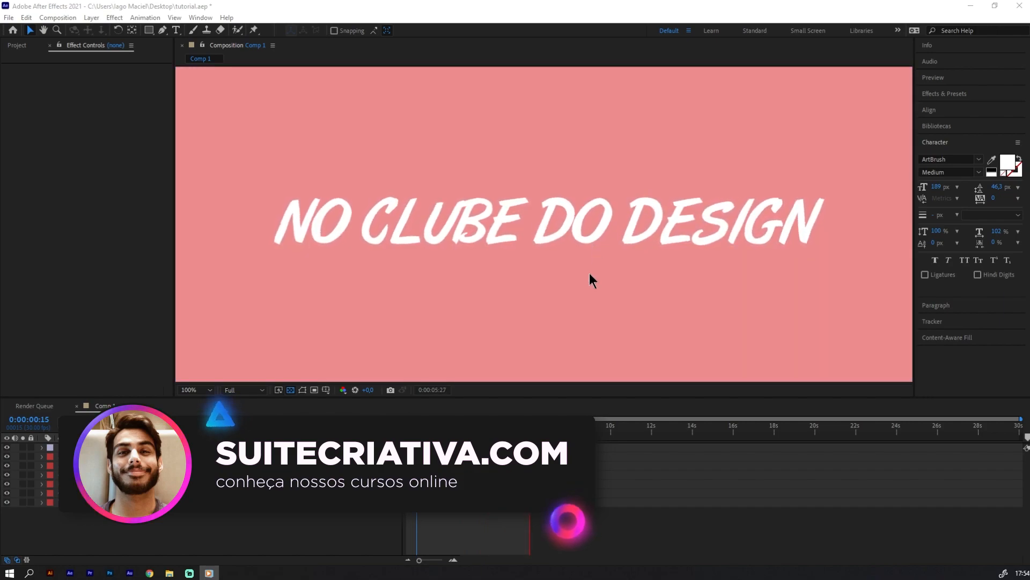
key("period")
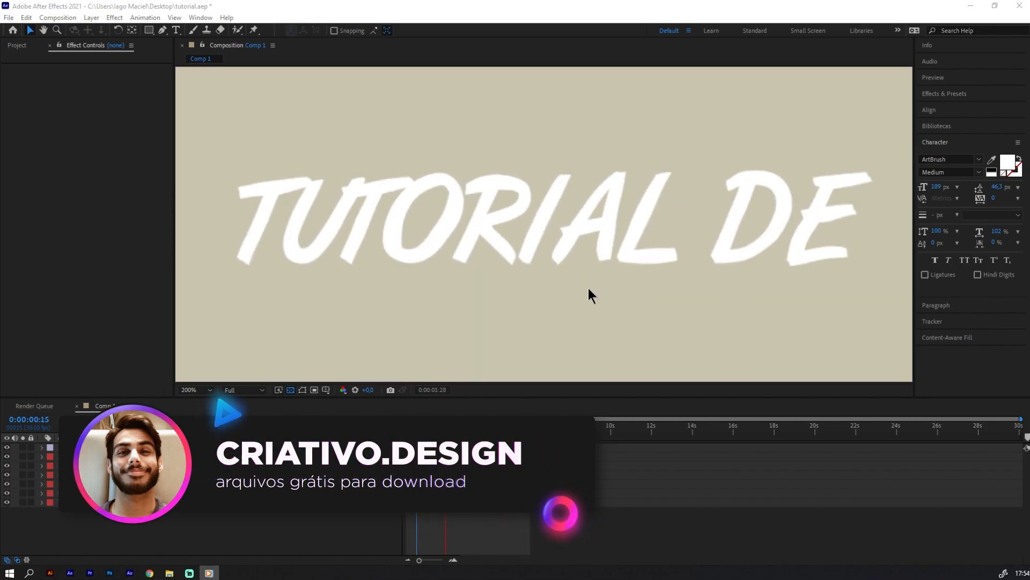
key("comma")
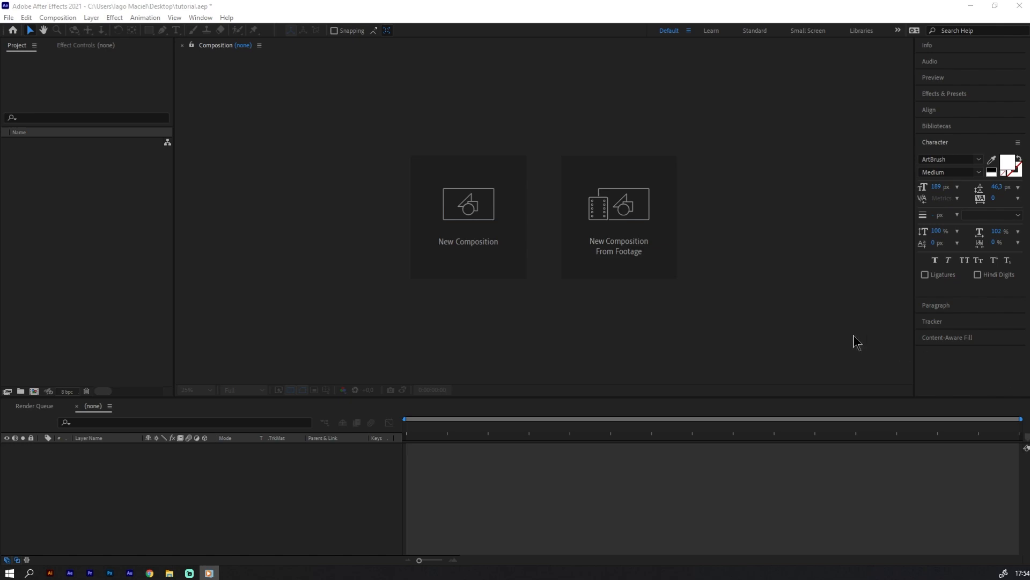
- Create a composition named Texto with the HDTV 1080 29.97 preset and a duration of 0;00;30;00
left_click(482, 229)
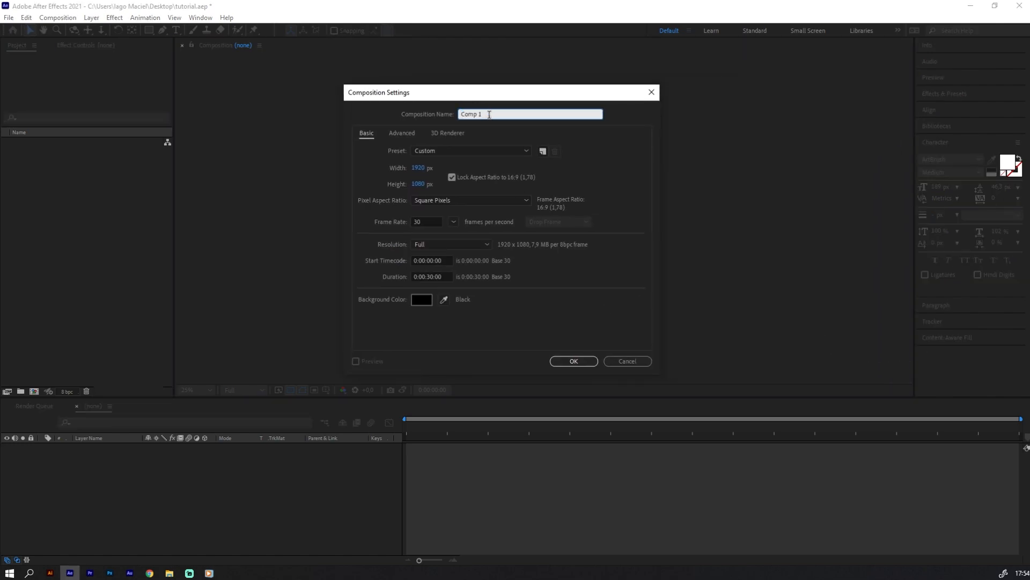
type("Texto")
left_click(459, 160)
left_click(454, 155)
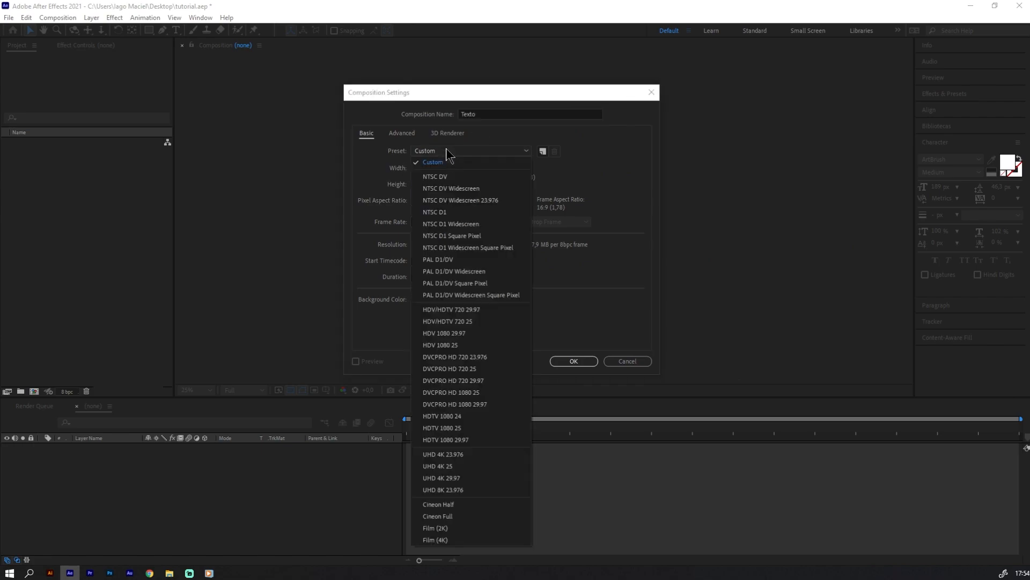
left_click(465, 441)
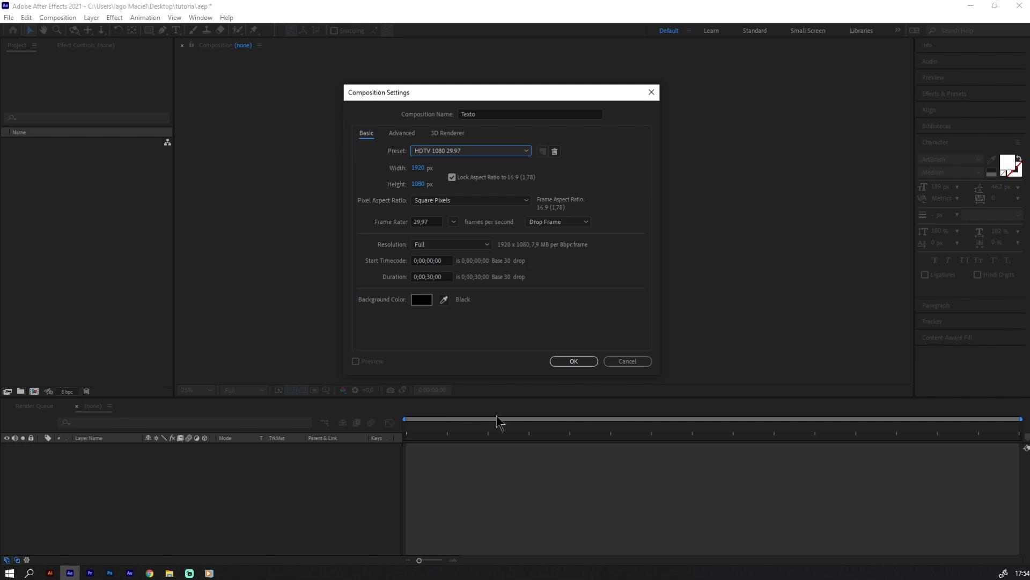
left_click(449, 276)
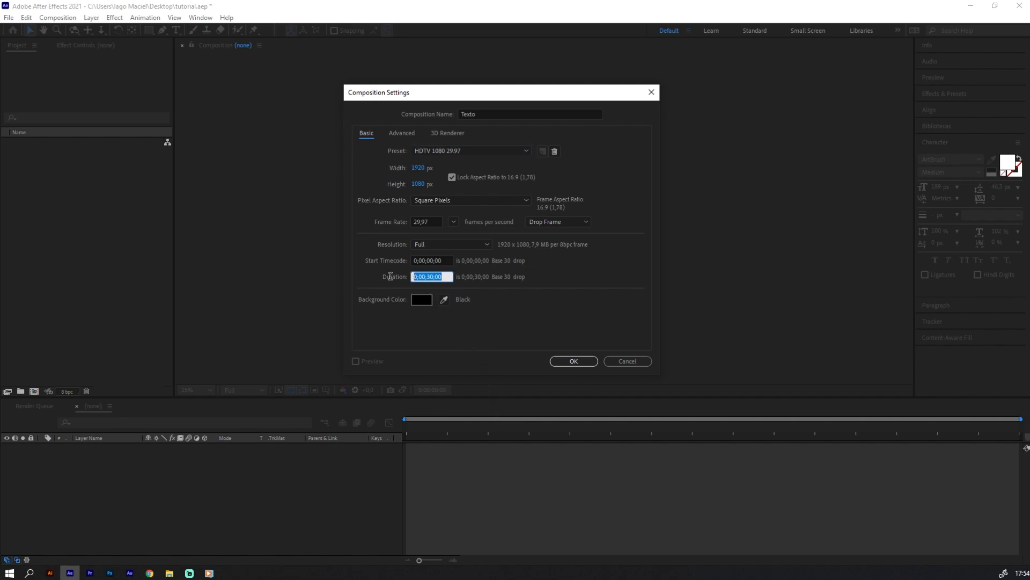
left_click(481, 329)
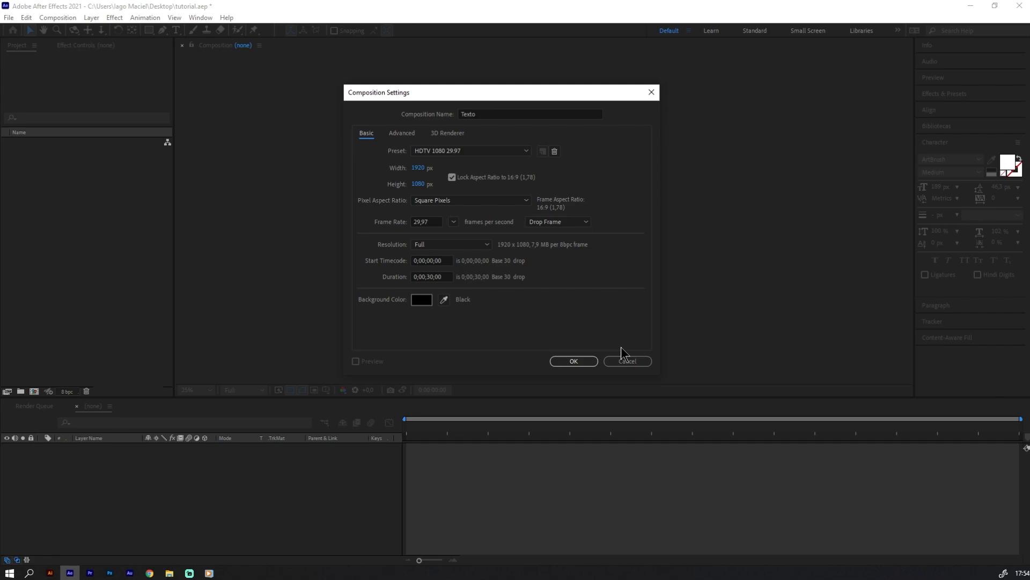
left_click(573, 360)
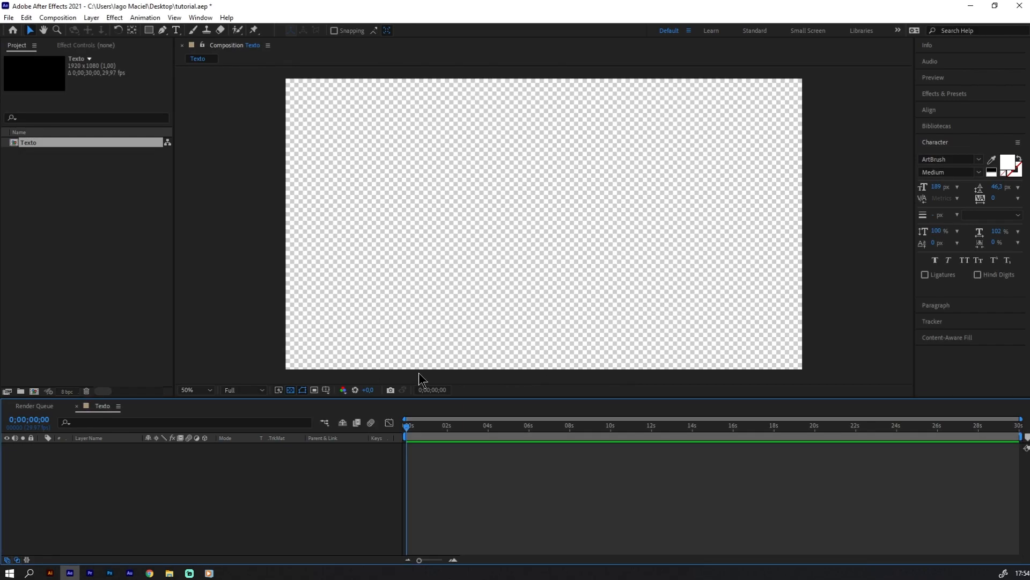
left_click(454, 328)
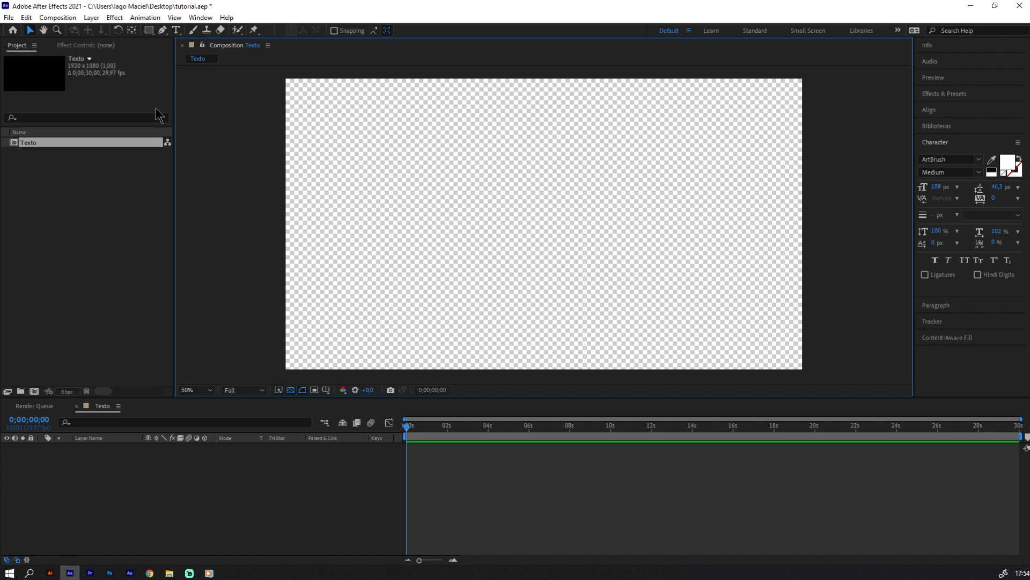
- Add a full-size solid layer named BG in a light beige colour as the composition's background
left_click(89, 19)
mouse_move(107, 30)
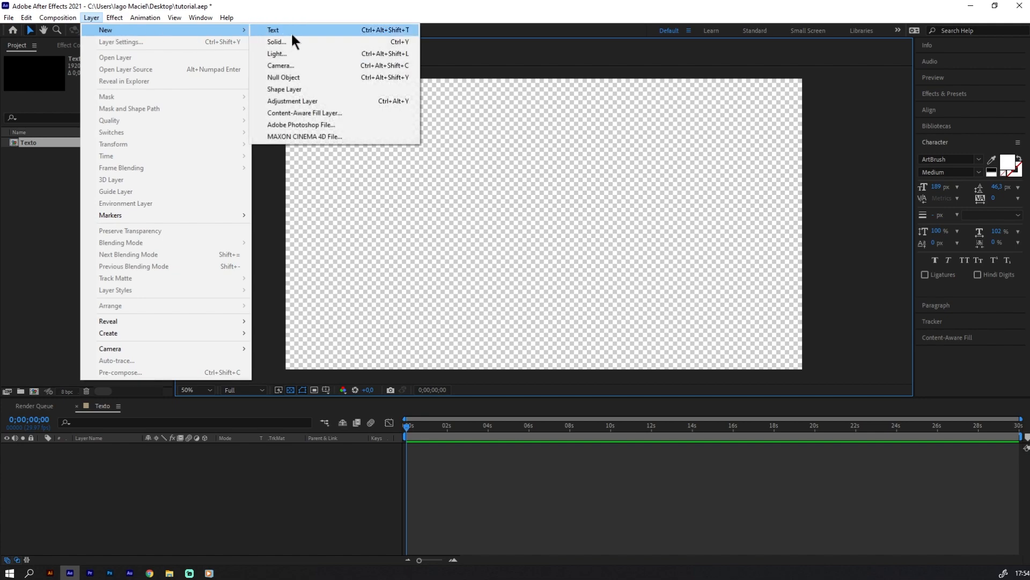
left_click(402, 43)
type("BG")
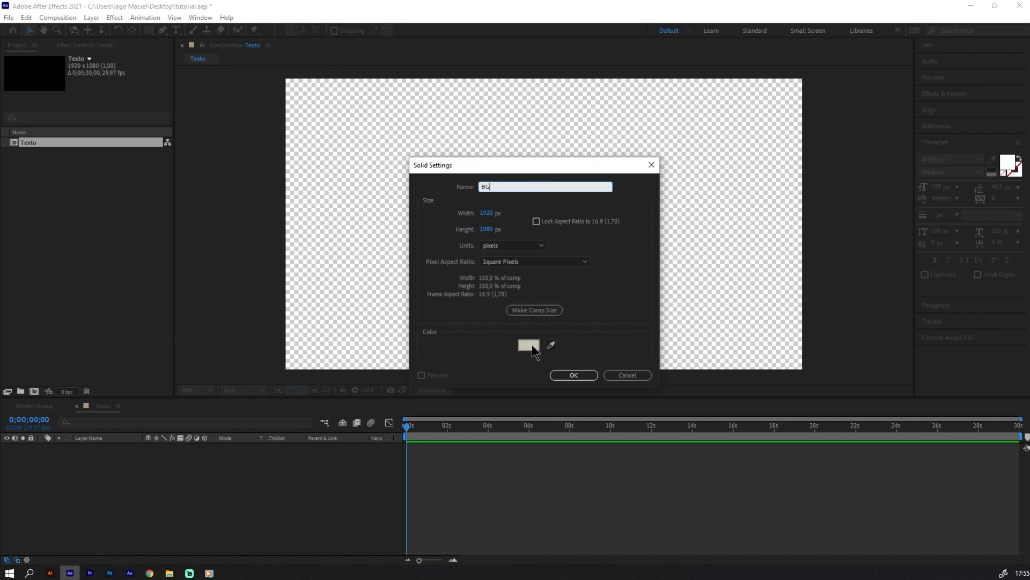
left_click(533, 345)
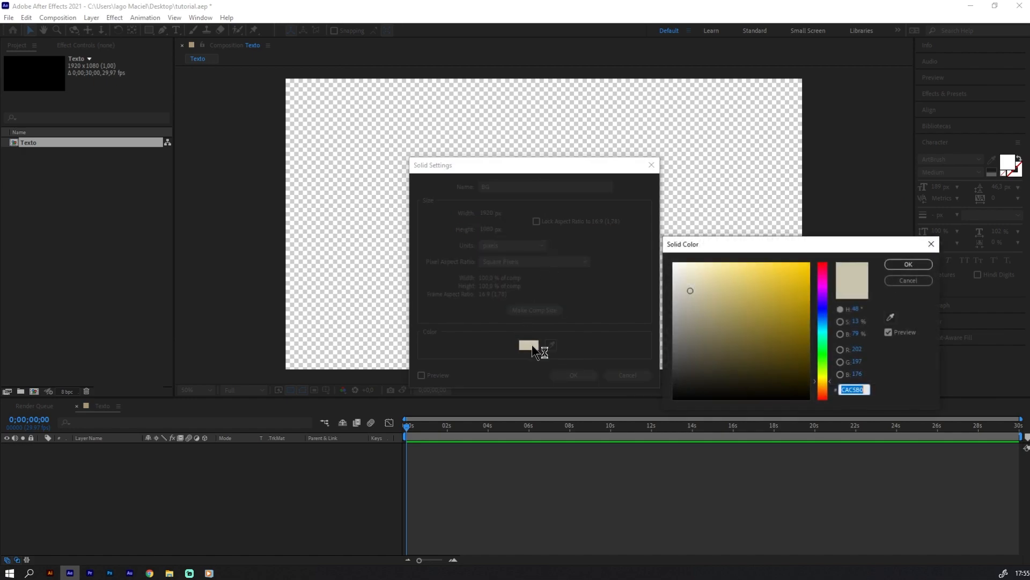
left_click_drag(693, 290, 692, 283)
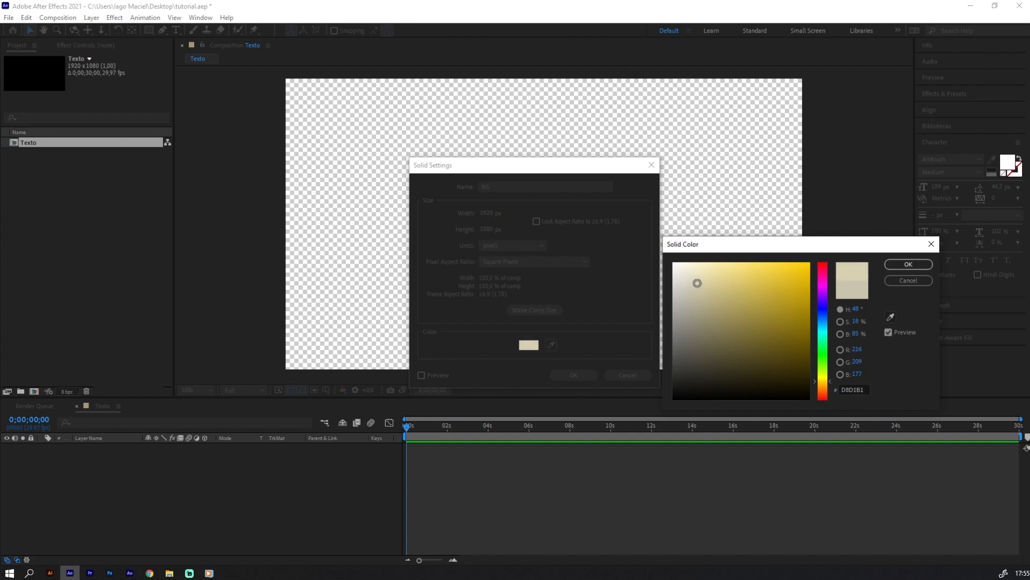
left_click(909, 264)
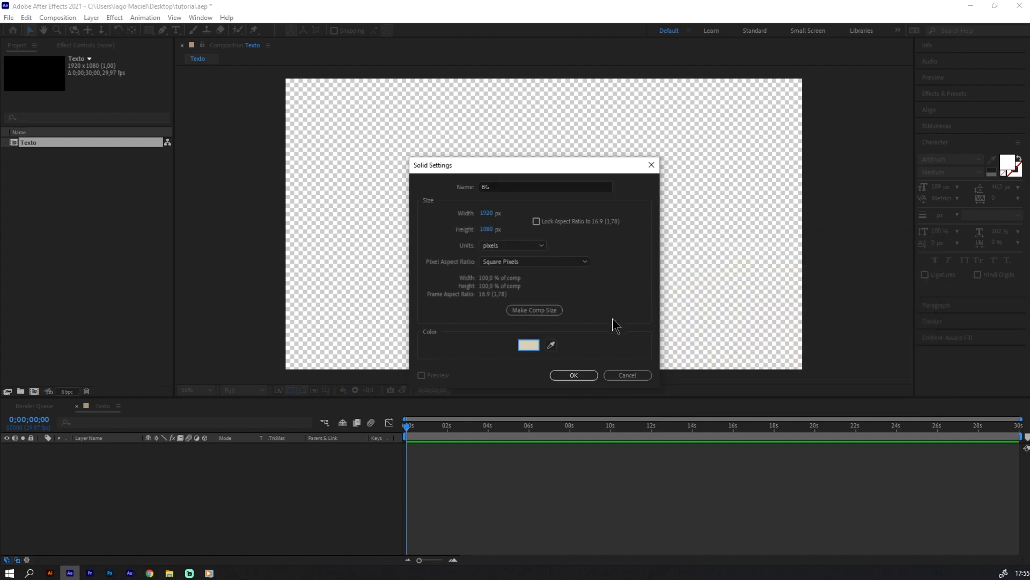
left_click(577, 374)
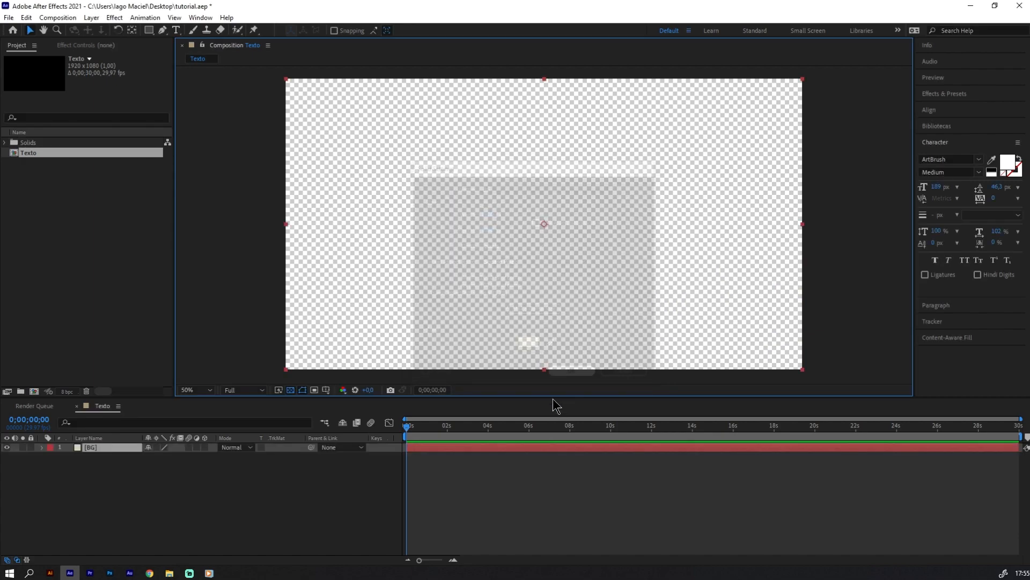
left_click(458, 477)
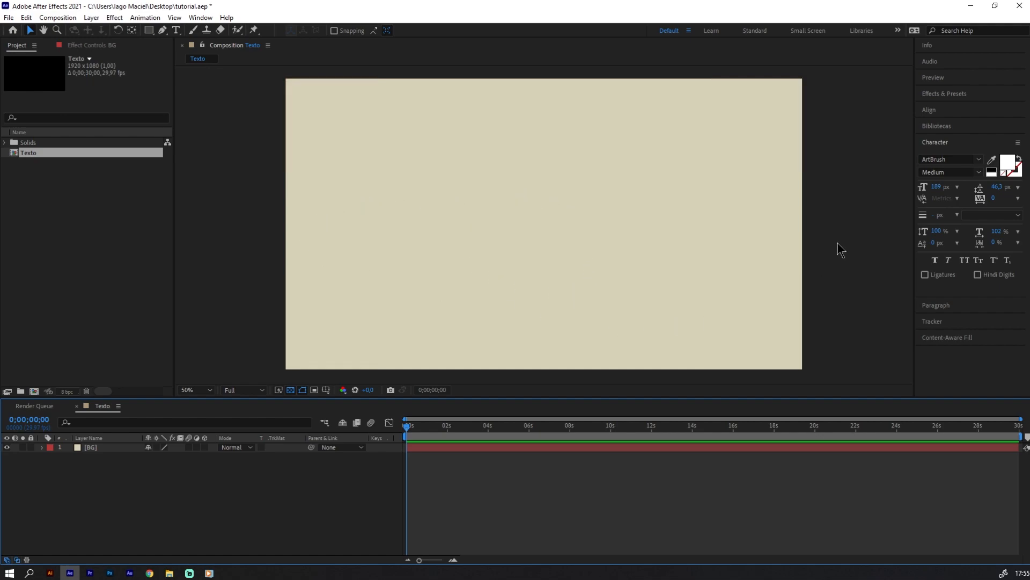
- Choose the ArtBrush font and add a text layer reading CLUBE DO DESIGN to the composition
left_click(948, 159)
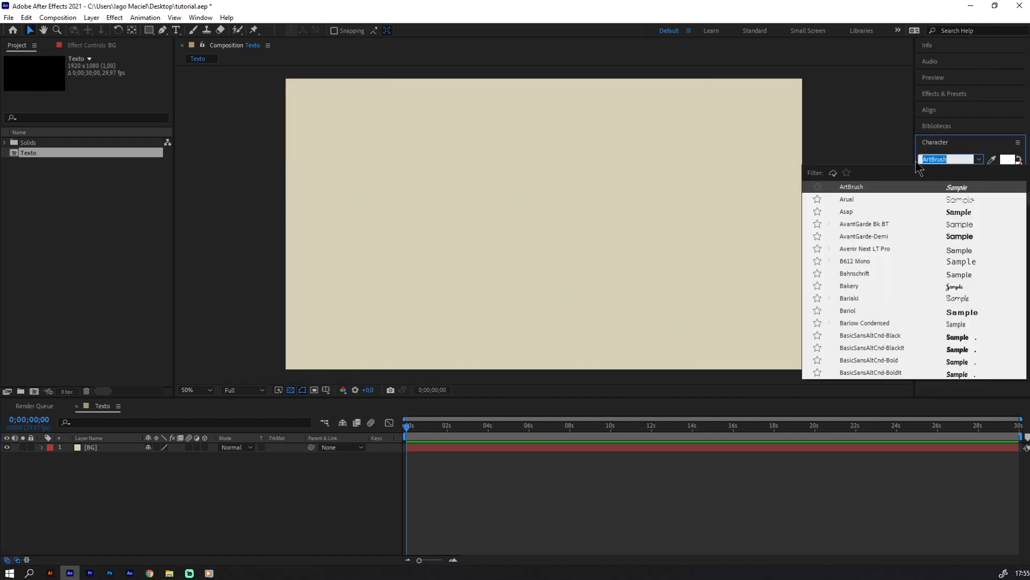
left_click(852, 189)
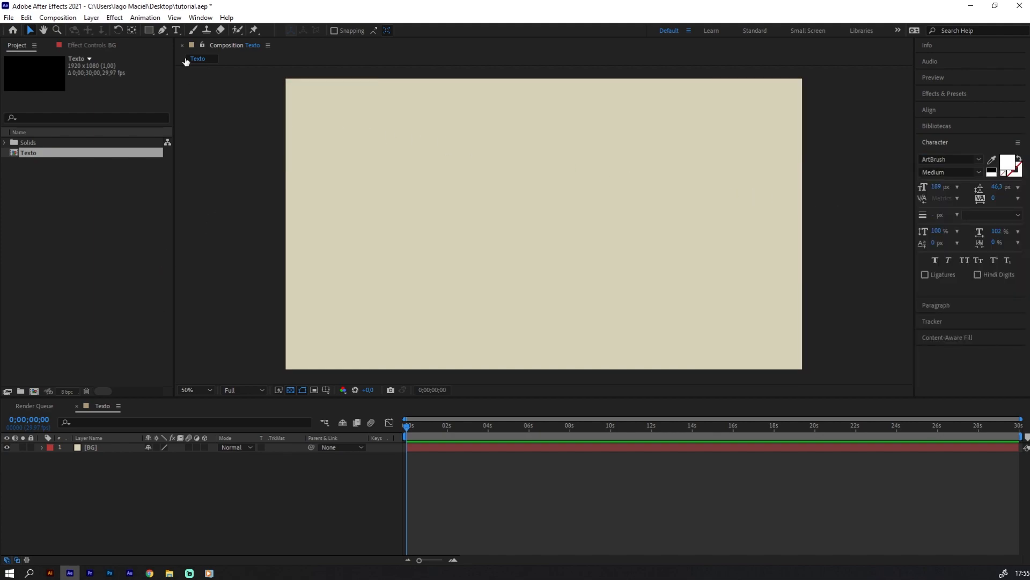
left_click(176, 31)
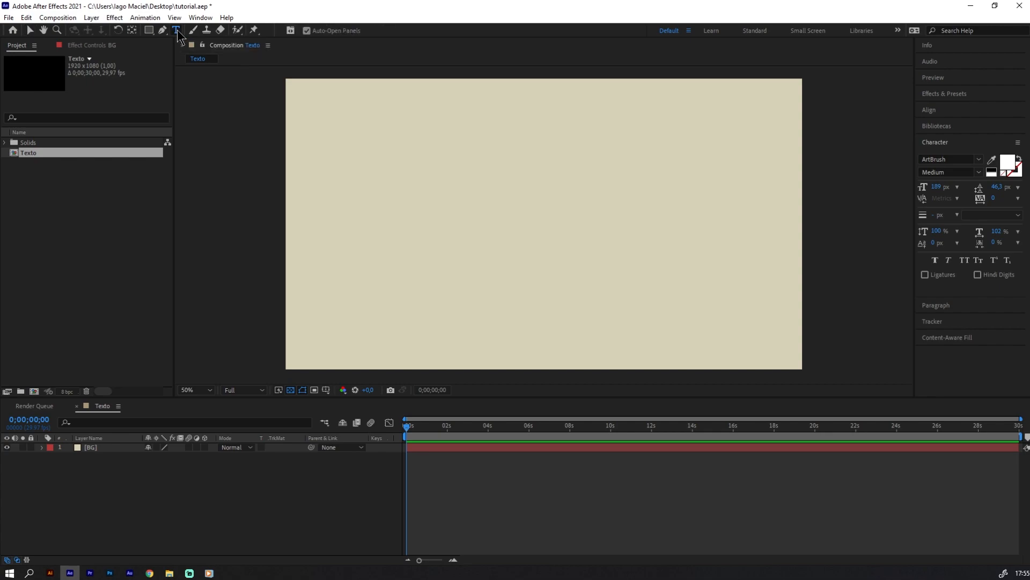
left_click(467, 204)
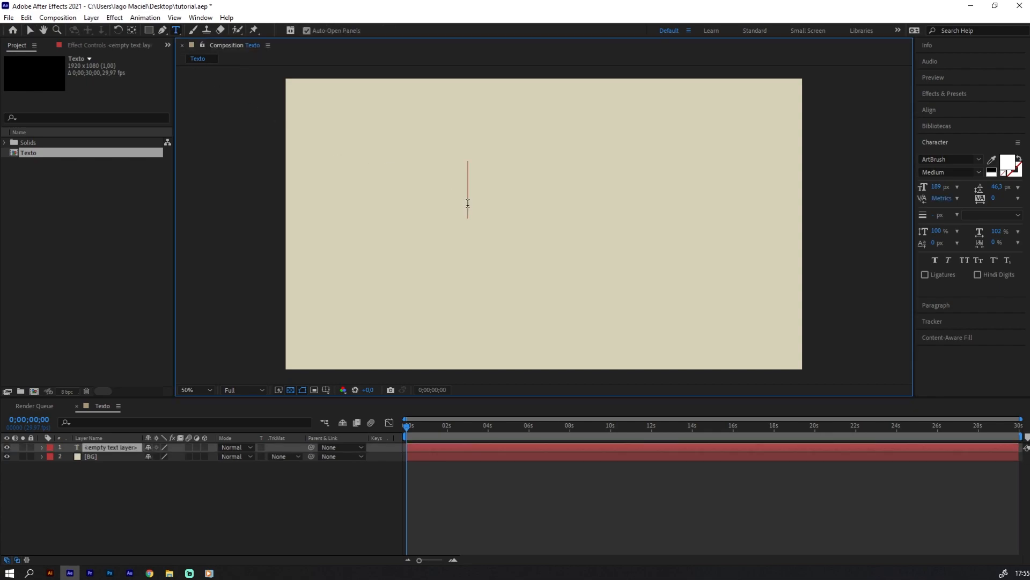
type("CLUB")
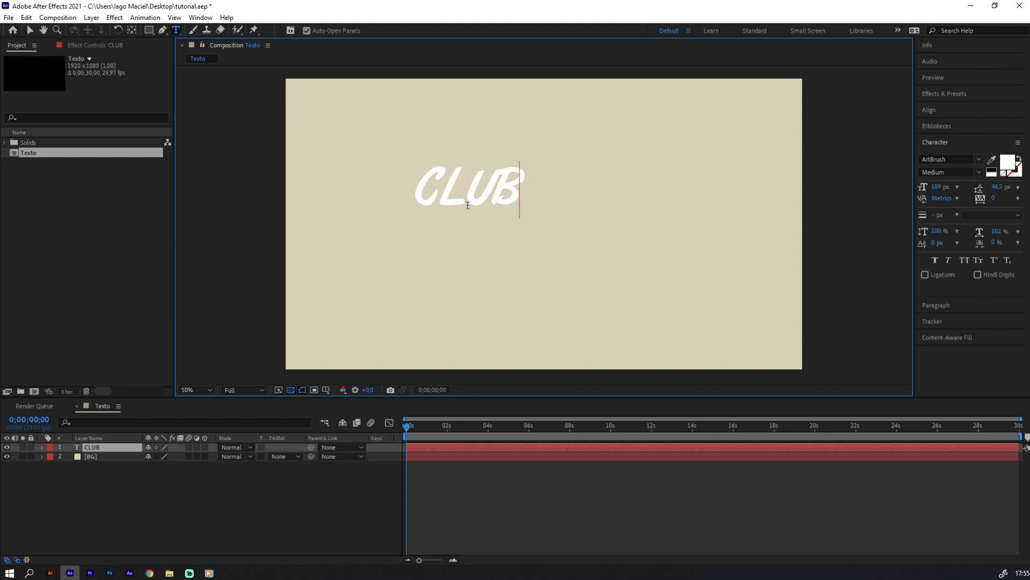
type("E DO DESIGN")
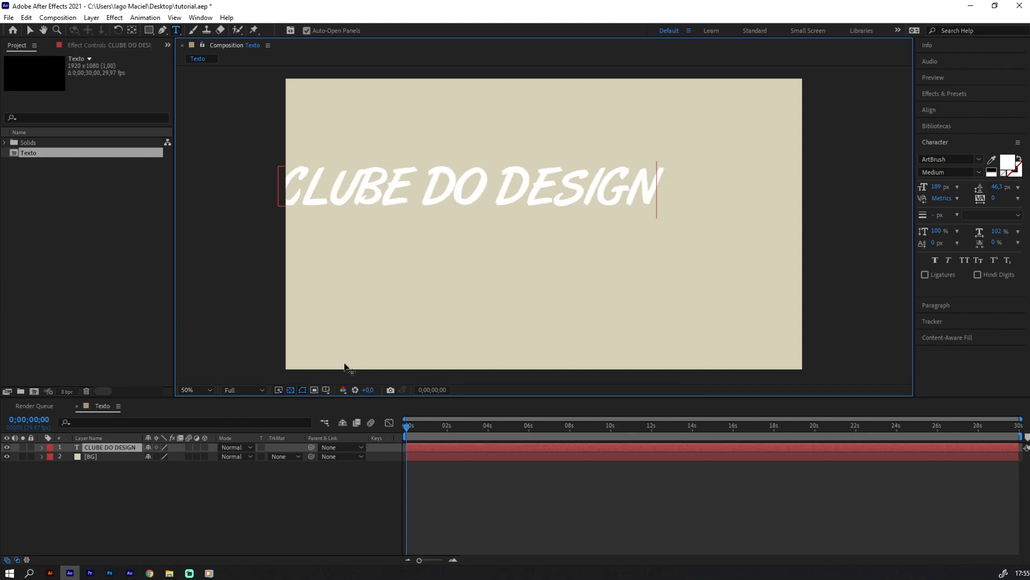
left_click(126, 483)
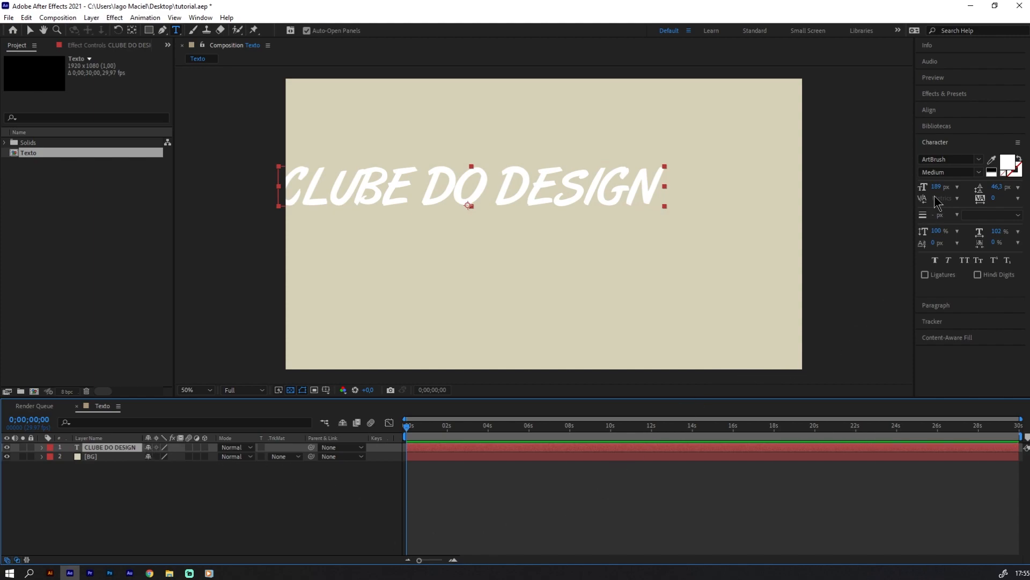
- Try a font size of 133 px on the CLUBE DO DESIGN text and undo that size change
left_click_drag(937, 186, 918, 188)
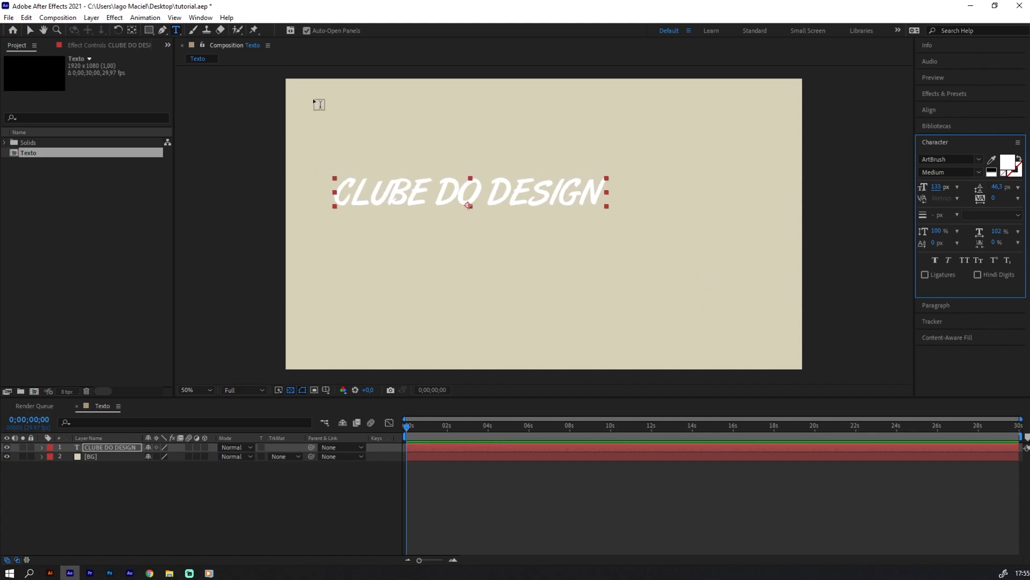
left_click(203, 19)
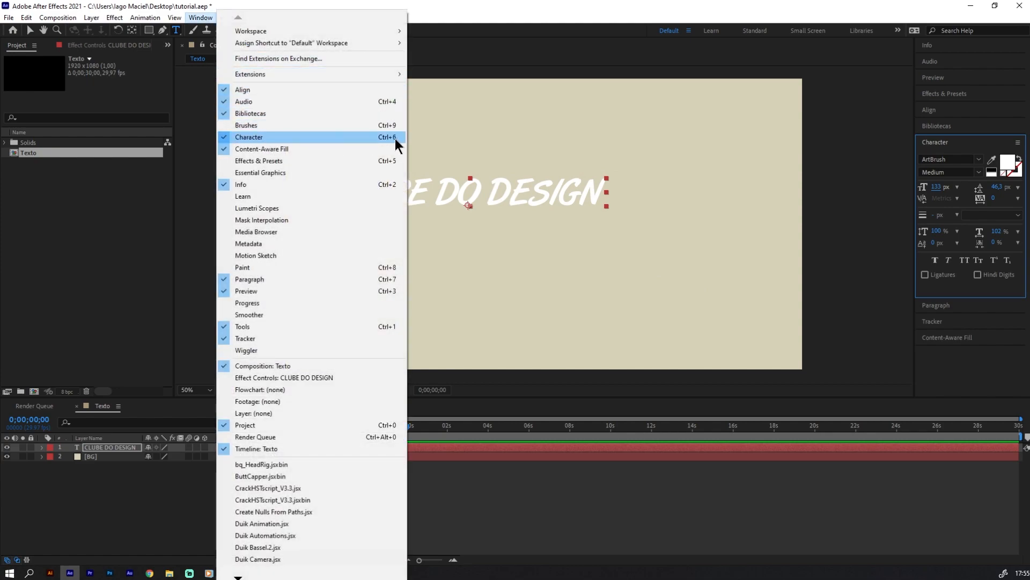
left_click(491, 5)
scroll(466, 221, "down", 2)
scroll(467, 220, "up", 2)
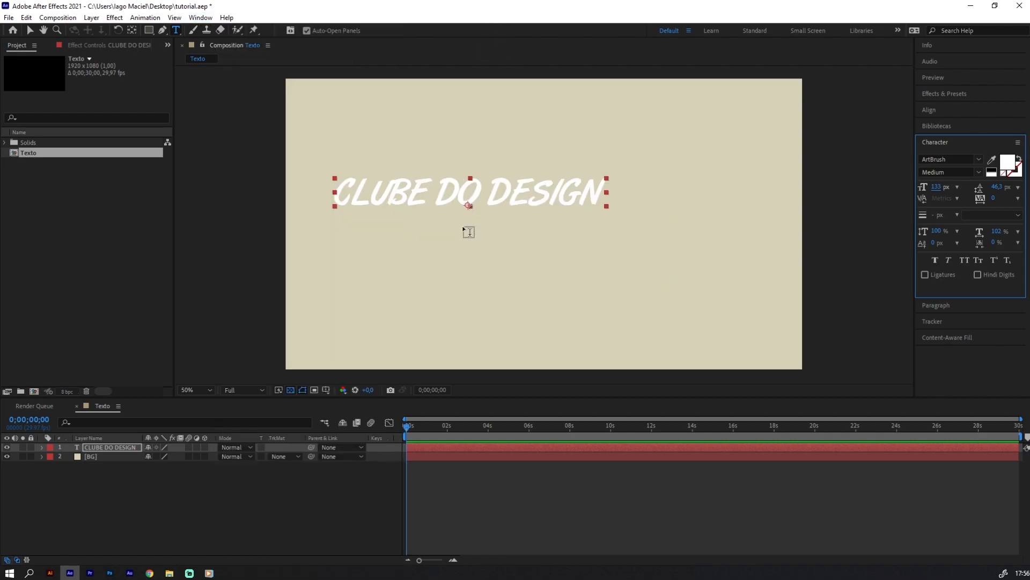
left_click(114, 449)
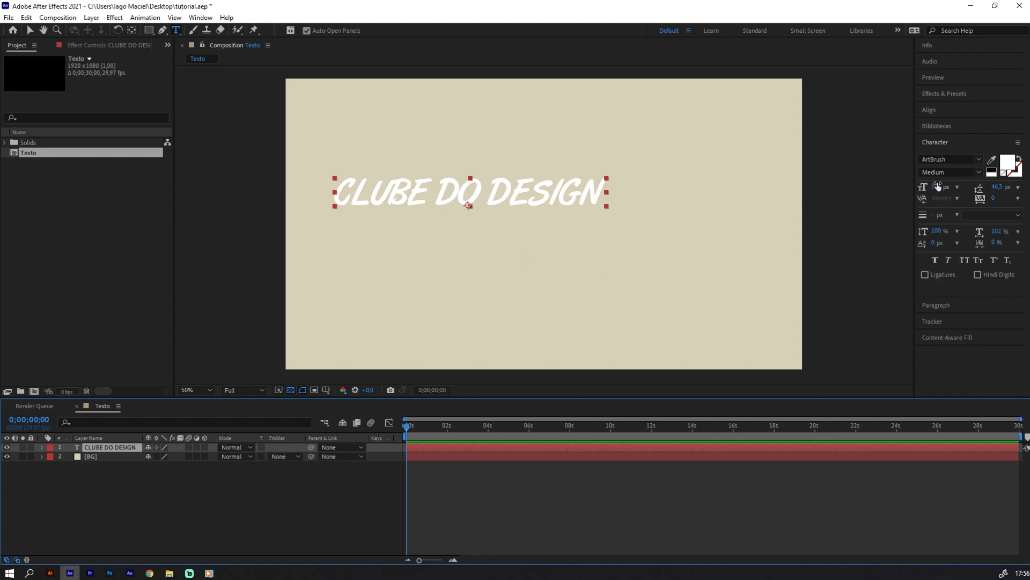
key("ctrl+z")
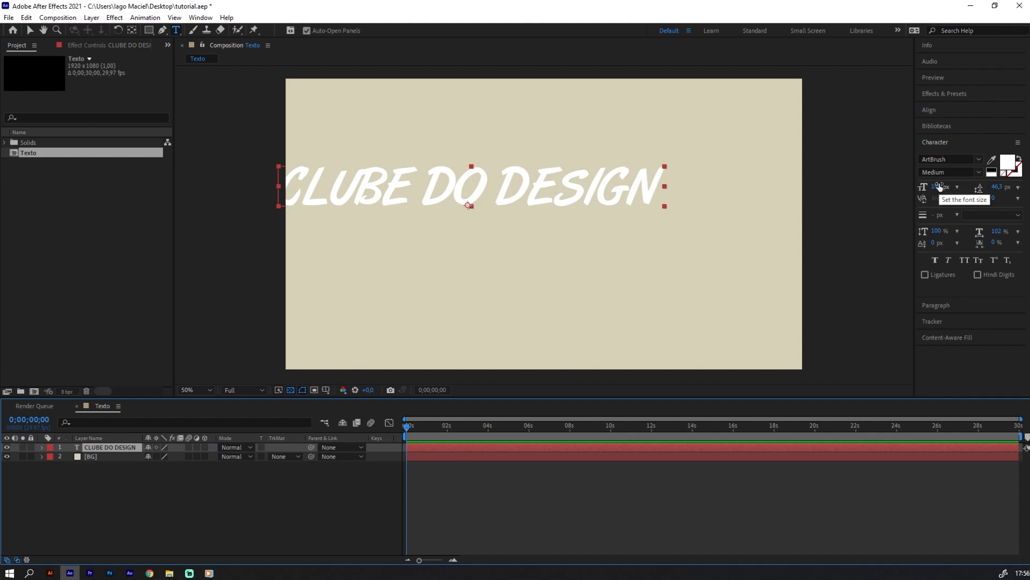
- Set the CLUBE DO DESIGN text's size to 143 px and centre it horizontally and vertically in the composition
left_click_drag(938, 186, 921, 194)
left_click(115, 451)
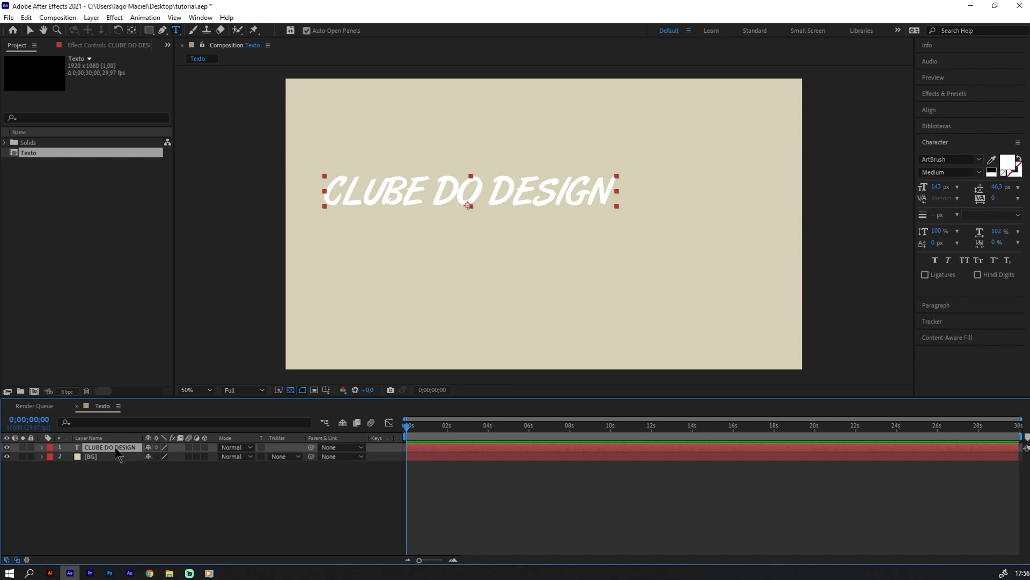
left_click(934, 109)
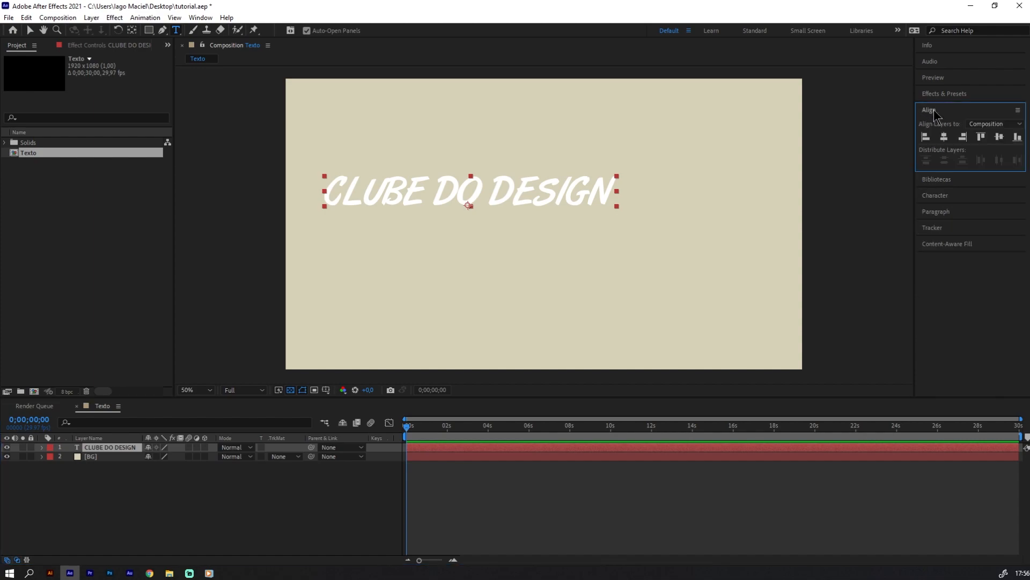
left_click(945, 137)
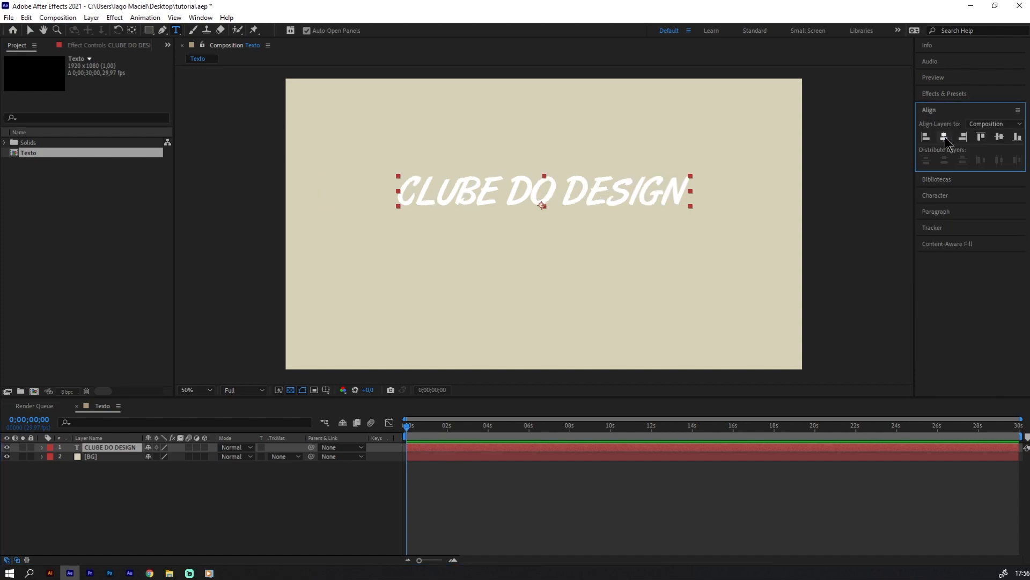
left_click(999, 141)
left_click(515, 504)
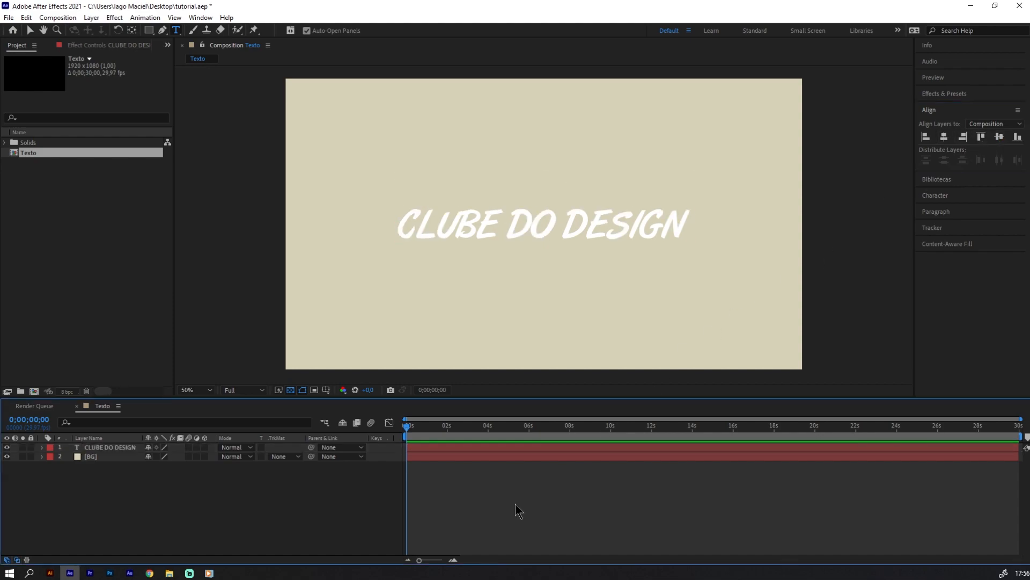
- Try other fill colours on the CLUBE DO DESIGN text and settle on white, FFFFFF
left_click(943, 179)
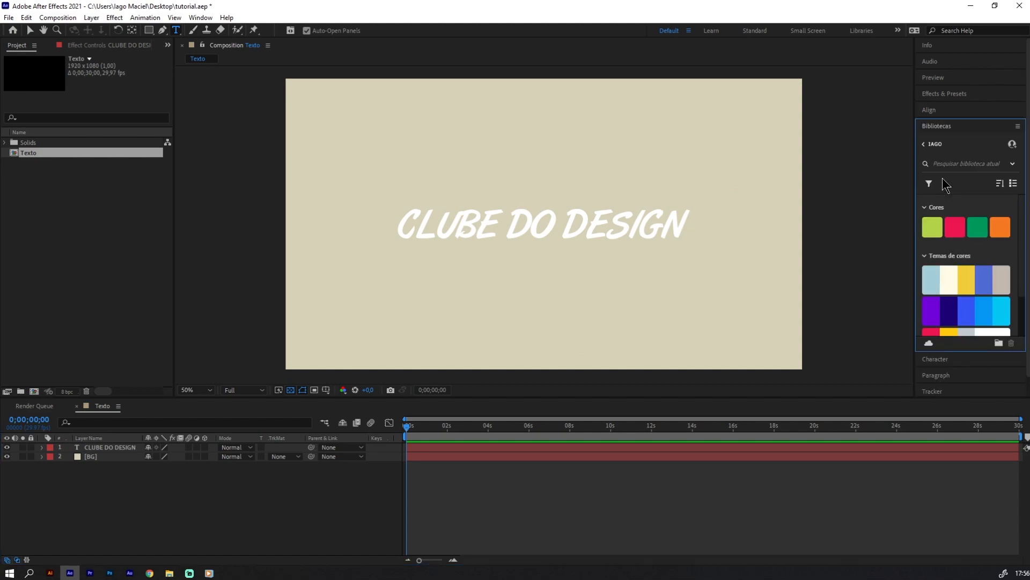
left_click(951, 359)
left_click(122, 448)
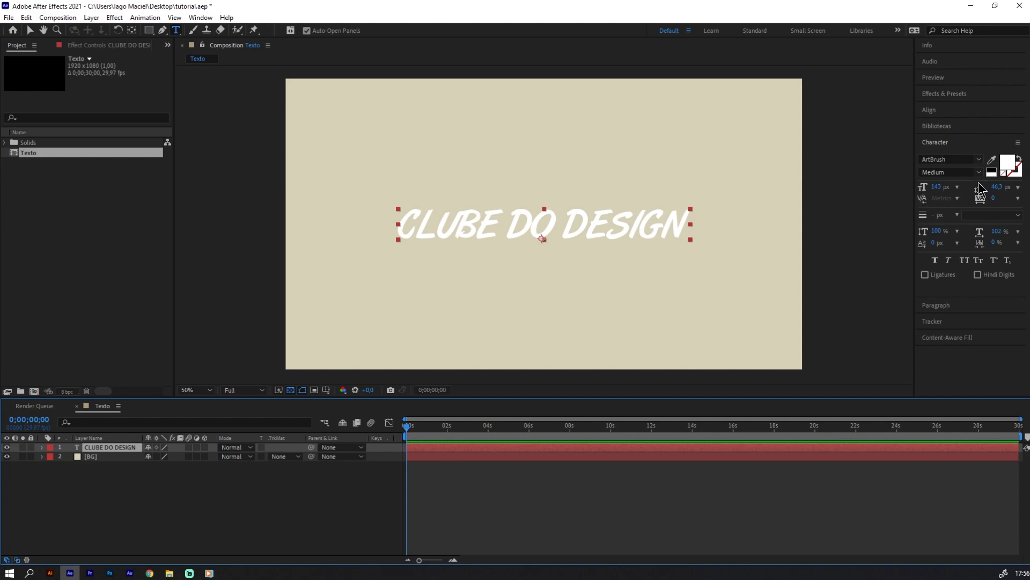
left_click(1008, 161)
left_click(775, 285)
left_click(822, 299)
mouse_move(779, 292)
left_mouse_down()
mouse_move(771, 334)
mouse_move(753, 352)
left_mouse_up()
mouse_move(827, 377)
left_mouse_down()
mouse_move(825, 325)
mouse_move(637, 224)
left_mouse_up()
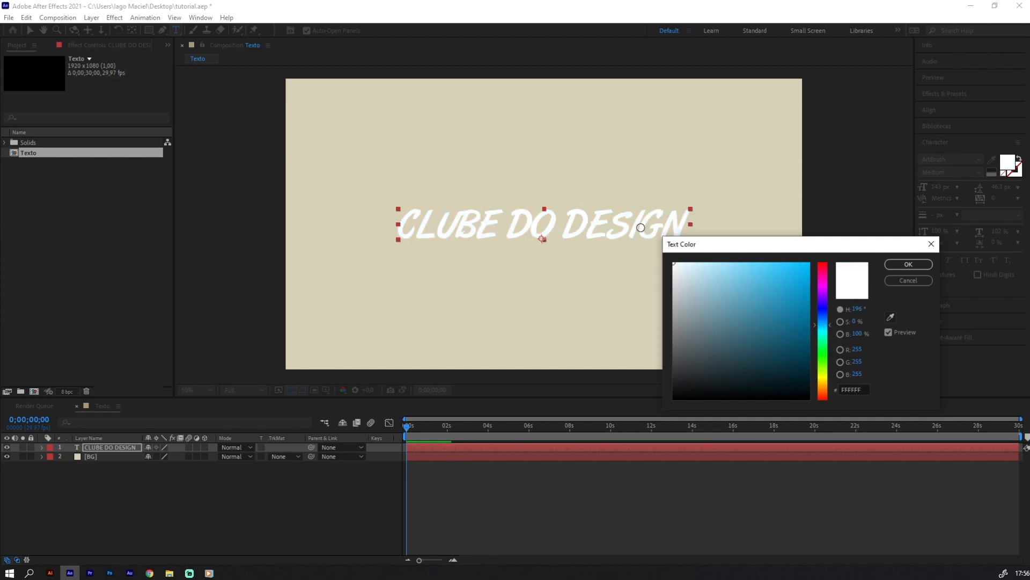
left_click(909, 264)
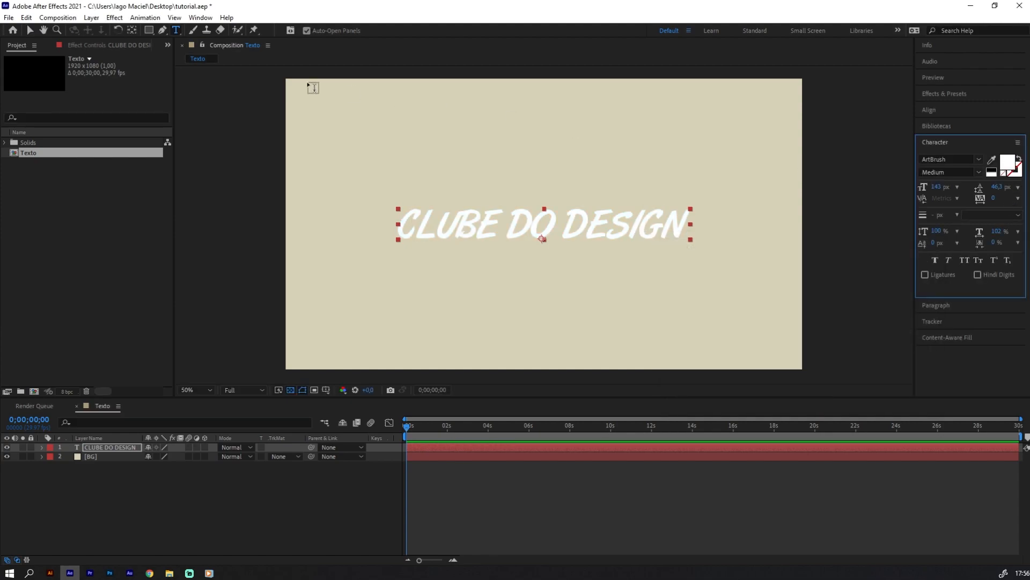
- Set the CLUBE DO DESIGN text's size to 125 px and centre its anchor point on the lettering
left_click(30, 30)
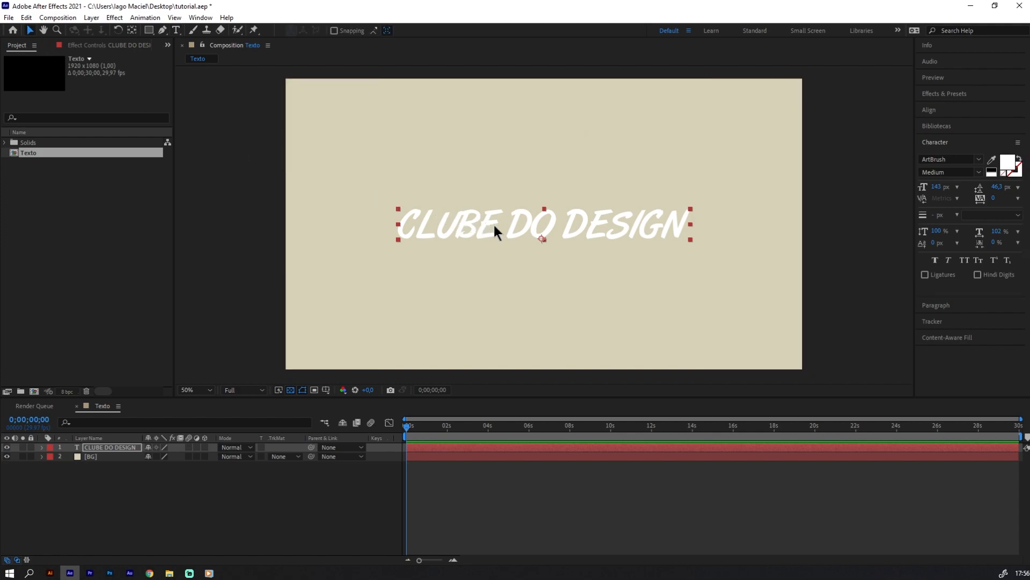
left_click_drag(937, 187, 927, 187)
left_click(127, 478)
left_click(104, 450)
key("shift+Up")
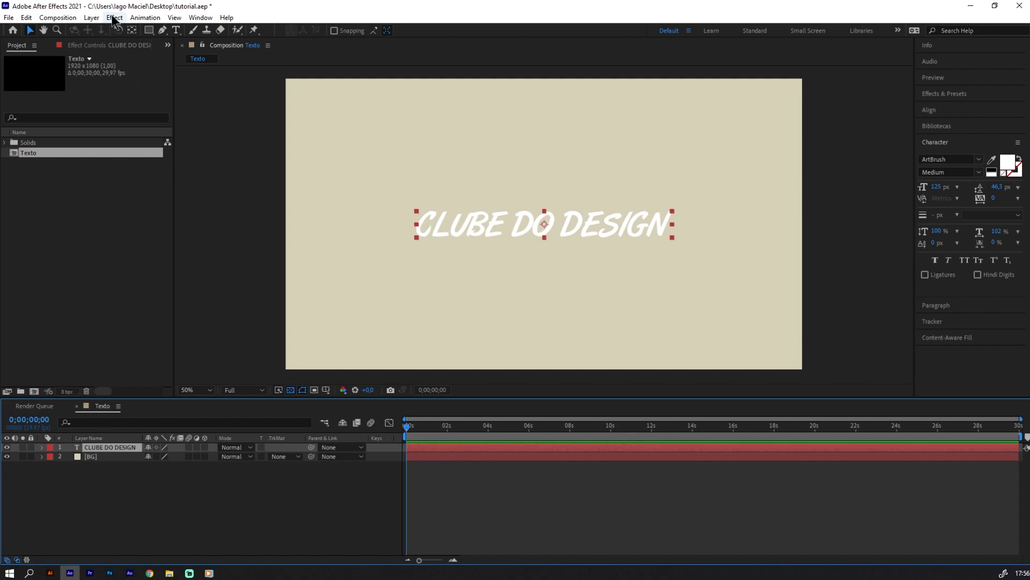
- Apply the Turbulent Displace distortion effect to the CLUBE DO DESIGN text layer
left_click(115, 18)
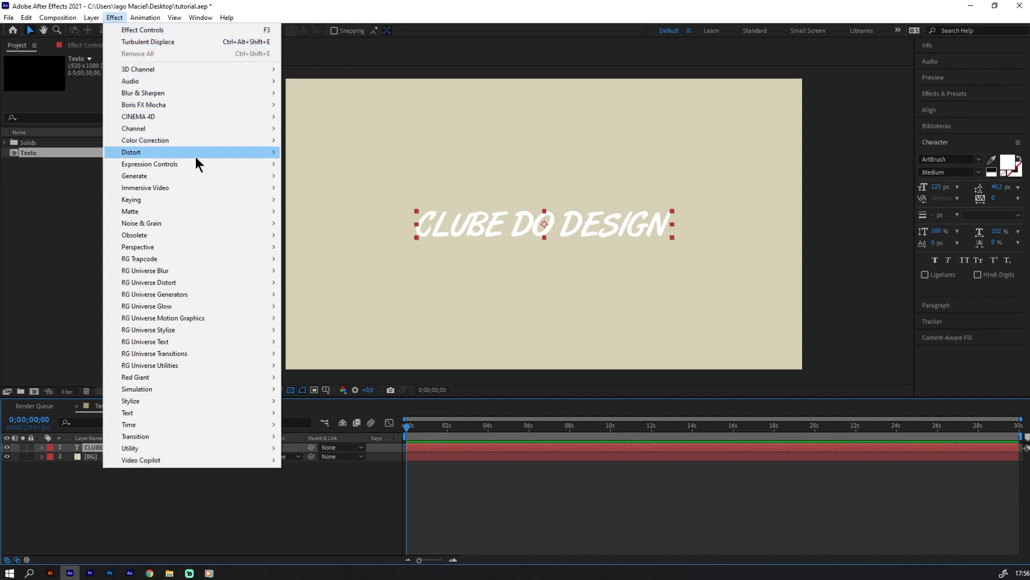
mouse_move(195, 156)
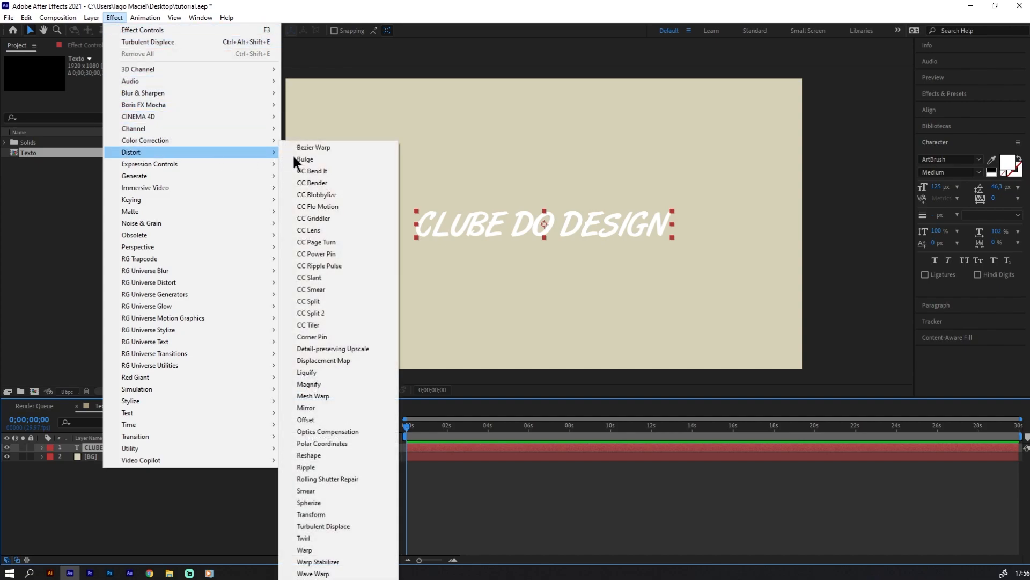
left_click(338, 525)
key("slash")
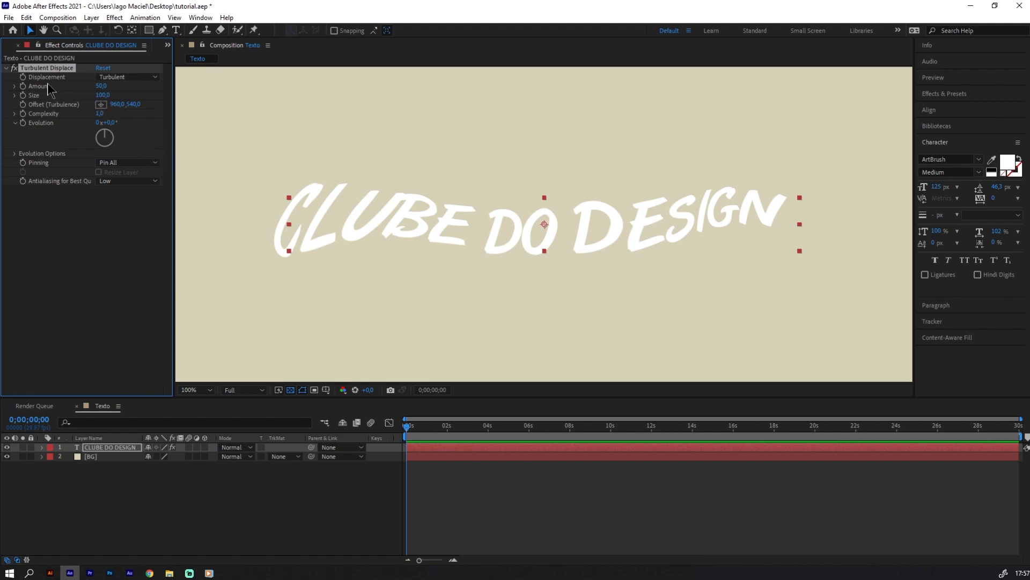
- Set the Turbulent Displace effect's Amount to 10 and its Size to 10
left_click_drag(101, 85, 83, 86)
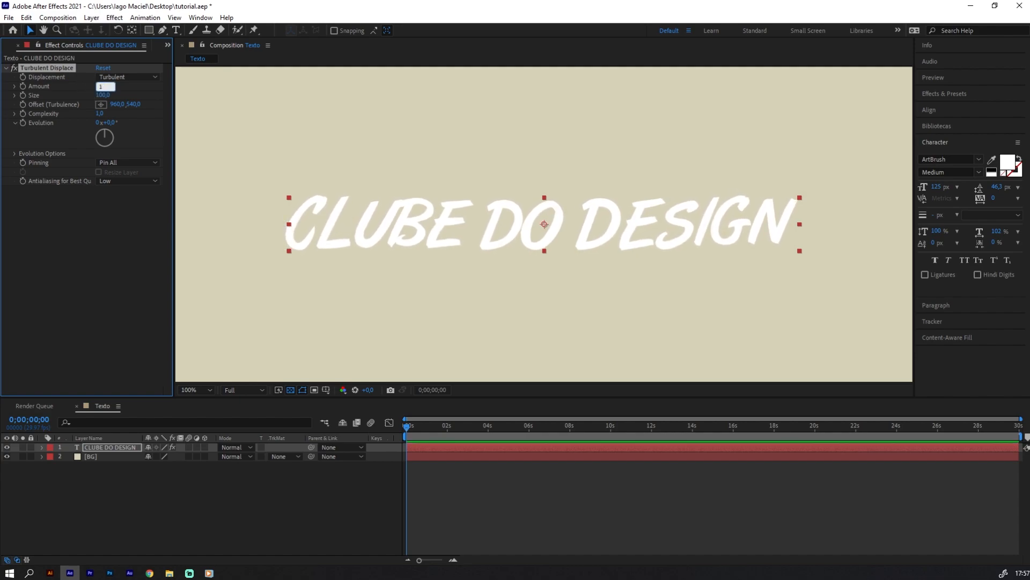
key("Return")
left_click_drag(102, 96, 65, 105)
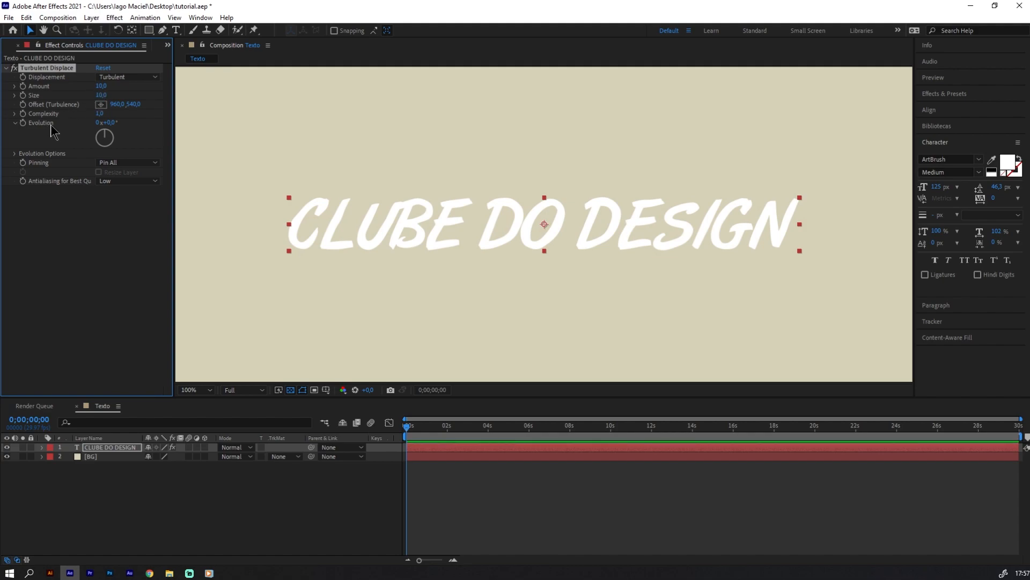
- Try Random Seed values 1 and 2 in the Turbulent Displace evolution options and return the seed to 0
left_click(15, 154)
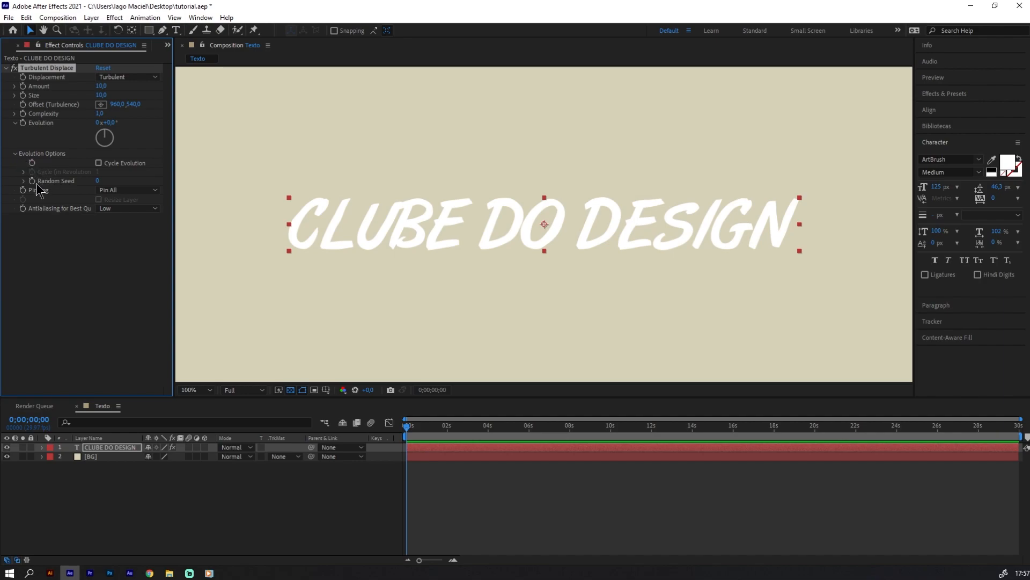
left_click(98, 181)
left_click(71, 233)
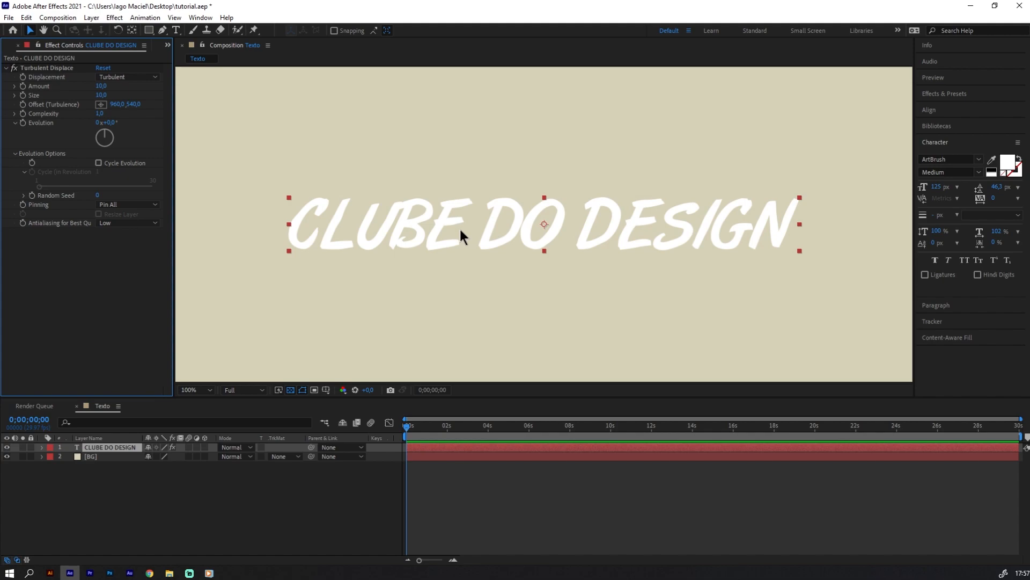
left_click(97, 196)
key("Return")
key("period")
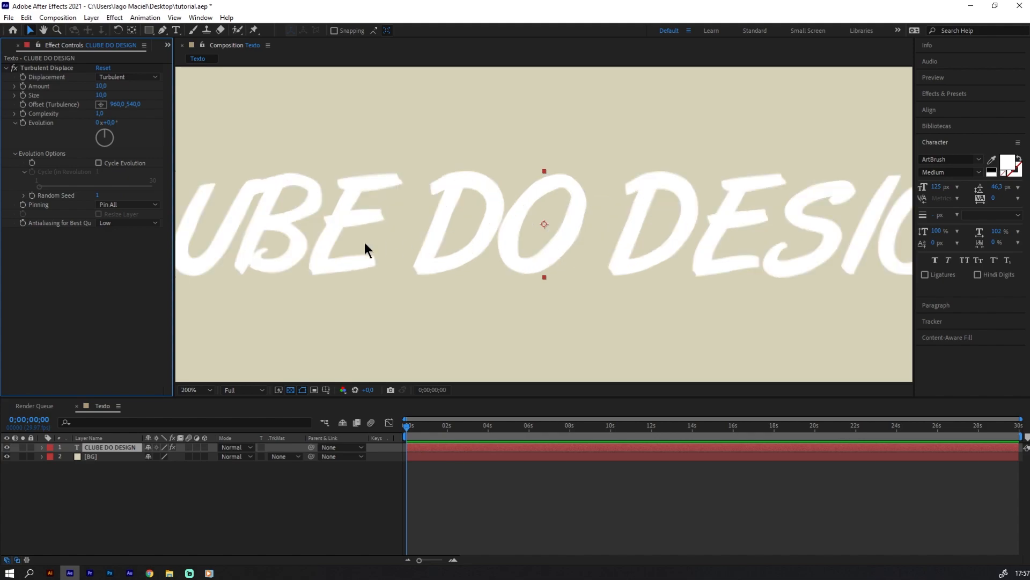
left_click(97, 195)
type("2")
key("Return")
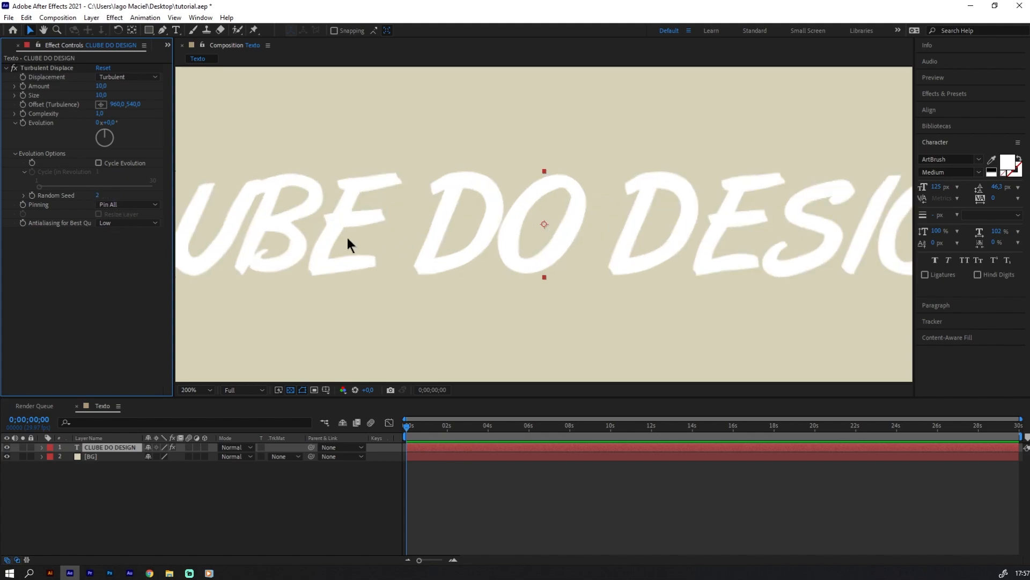
key("comma")
mouse_move(98, 196)
left_mouse_down()
mouse_move(128, 188)
mouse_move(86, 197)
left_mouse_up()
key("ctrl+z")
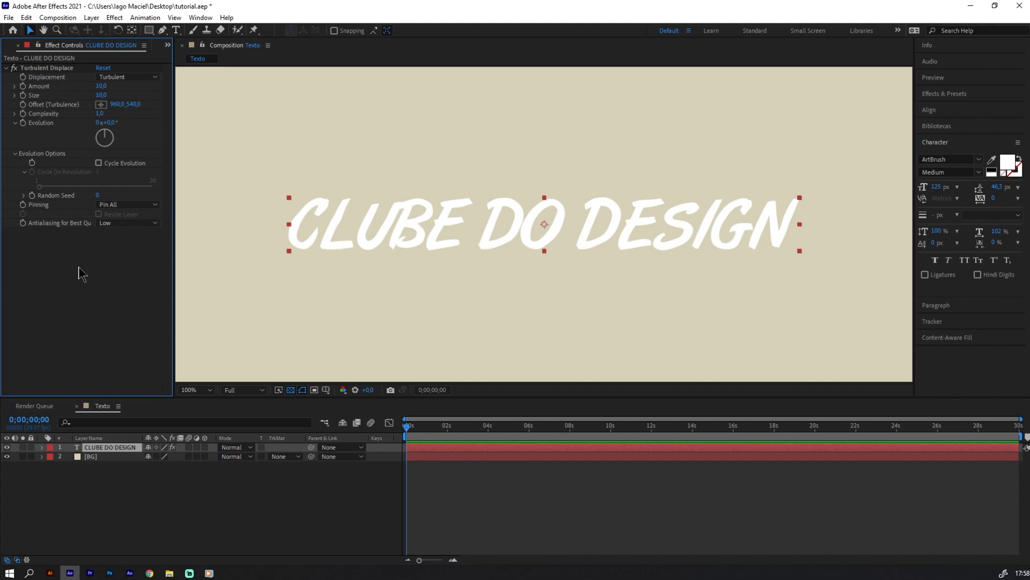
- Try the expression time*20 on the Turbulent Displace Random Seed, remove it and collapse the layer's properties
left_click(33, 195, "alt")
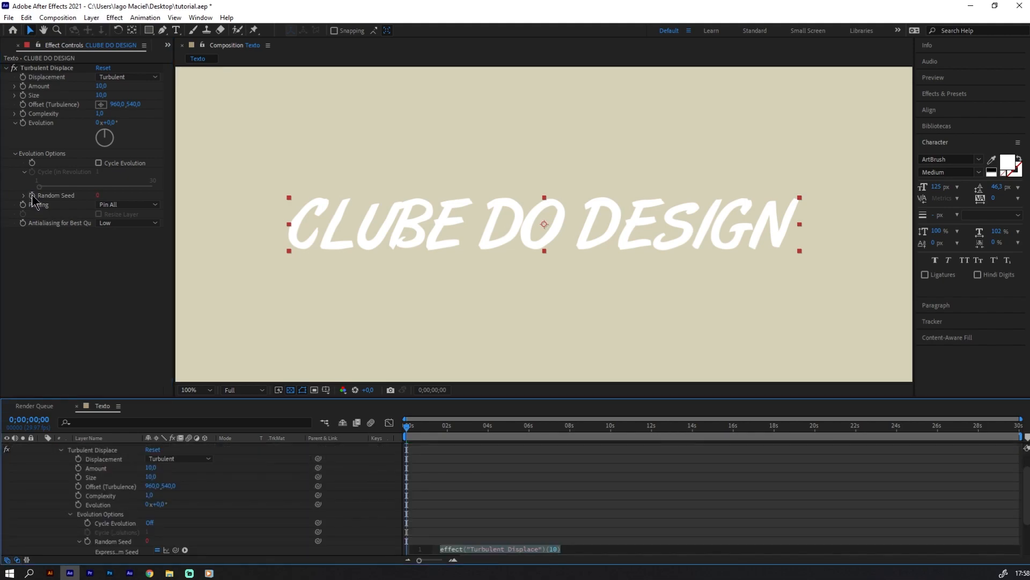
type("time*20")
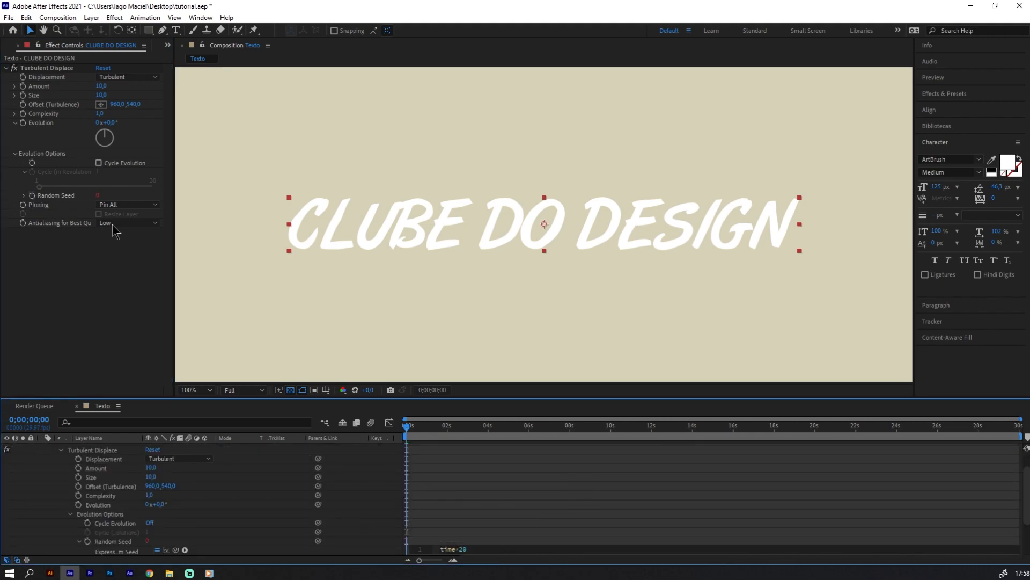
left_click(417, 548)
key("Delete")
left_click(242, 475)
scroll(99, 458, "up", 2)
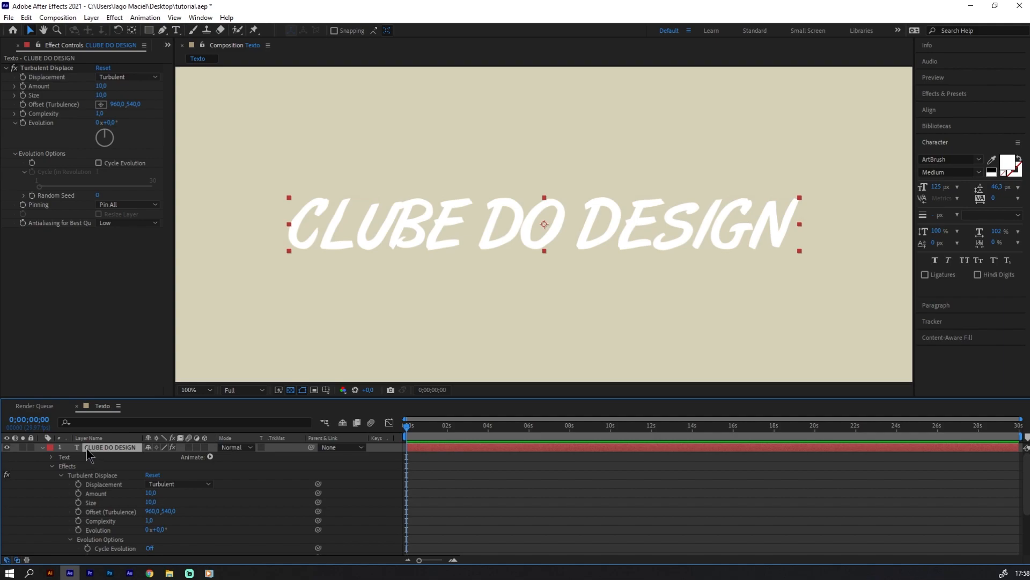
left_click(42, 447)
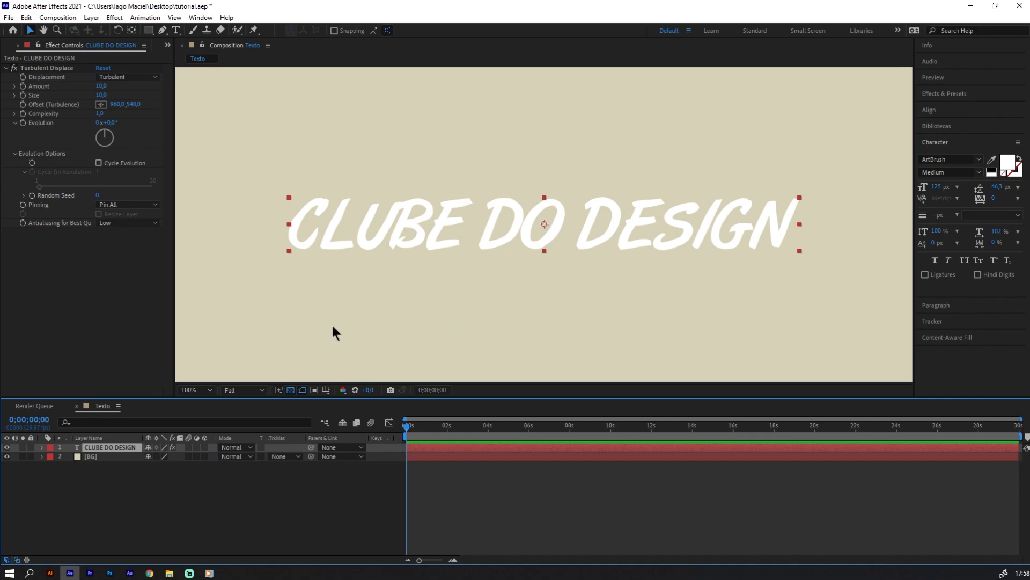
- Animate the Turbulent Displace Random Seed with keyframes from 0 at the composition's start to 200 at 0;00;29;29
left_click_drag(408, 427, 297, 423)
left_click(32, 202)
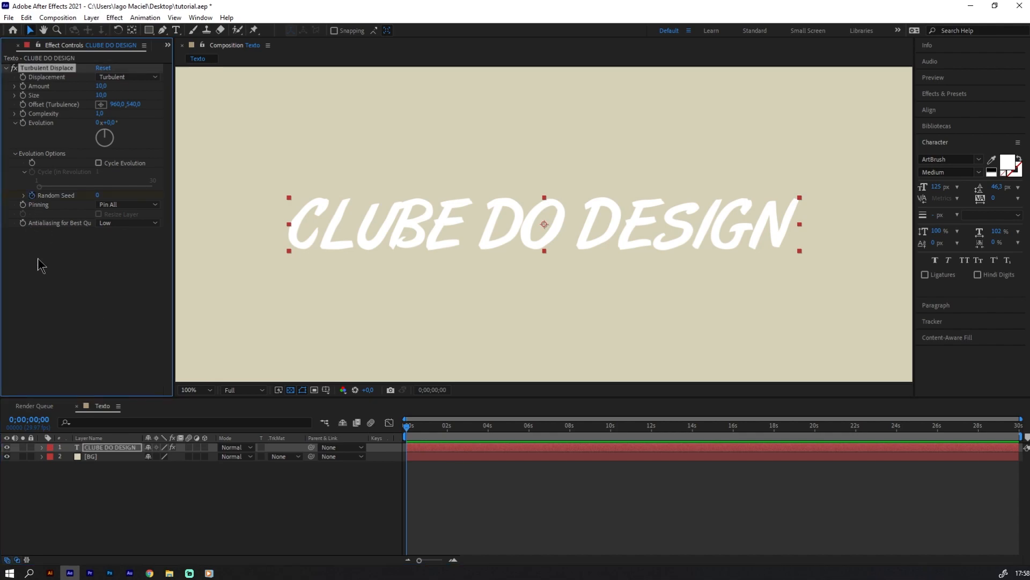
left_click(408, 430)
left_click_drag(408, 429, 1027, 454)
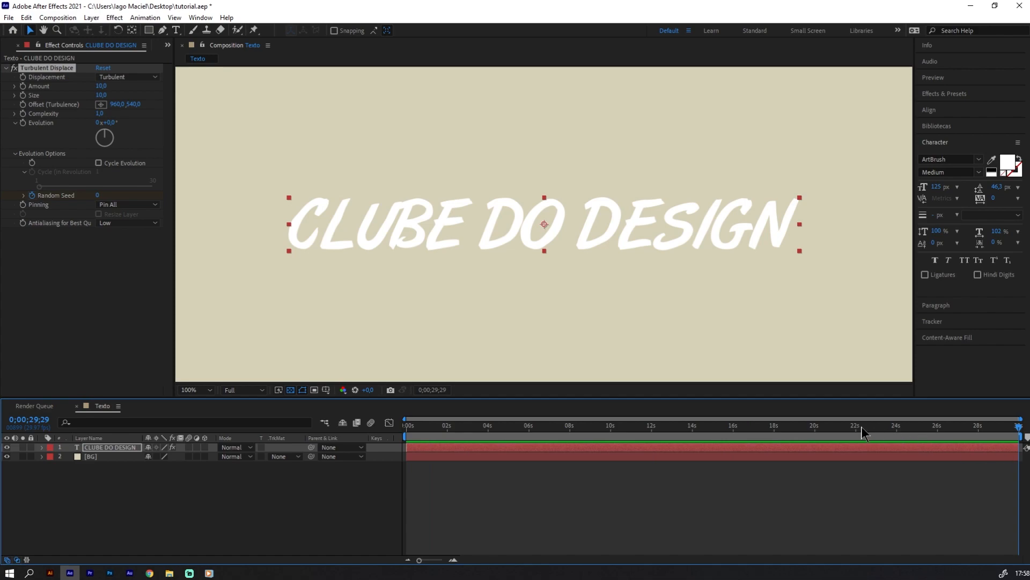
left_click(98, 195)
type("200")
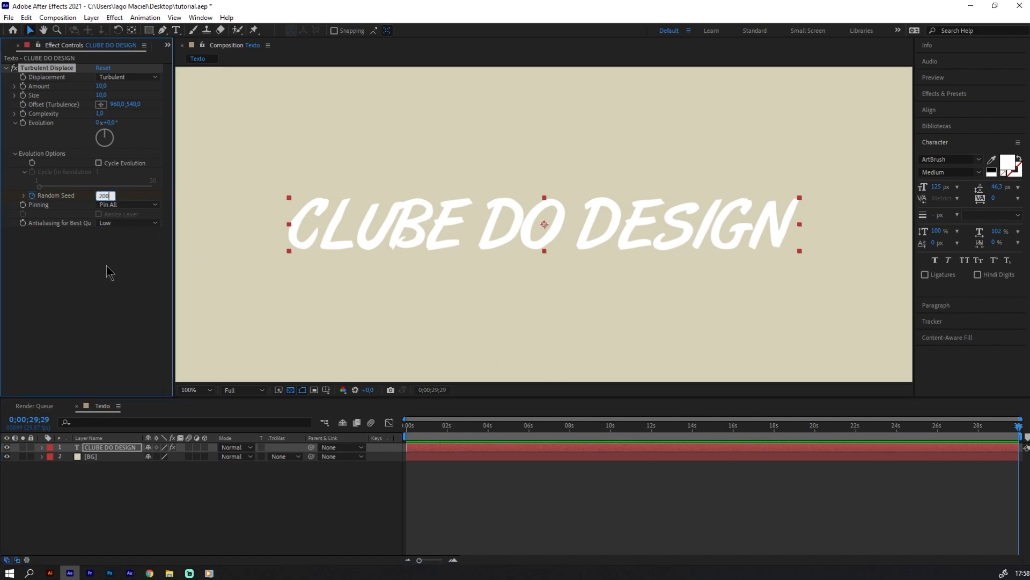
key("Return")
- Preview the wobbling text animation from the beginning, both in full frame and close up
left_click_drag(1003, 427, 383, 427)
key("space")
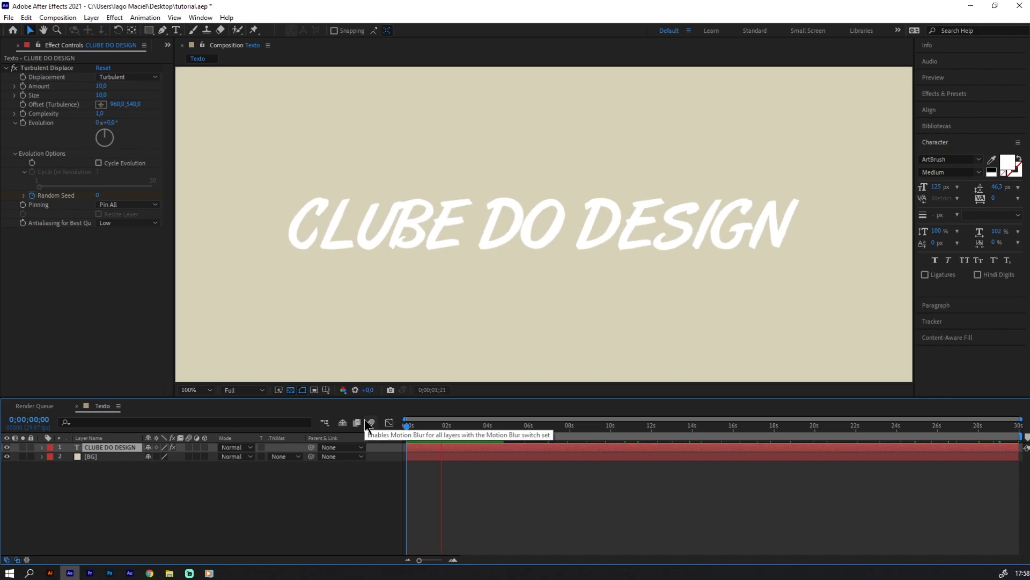
key("comma")
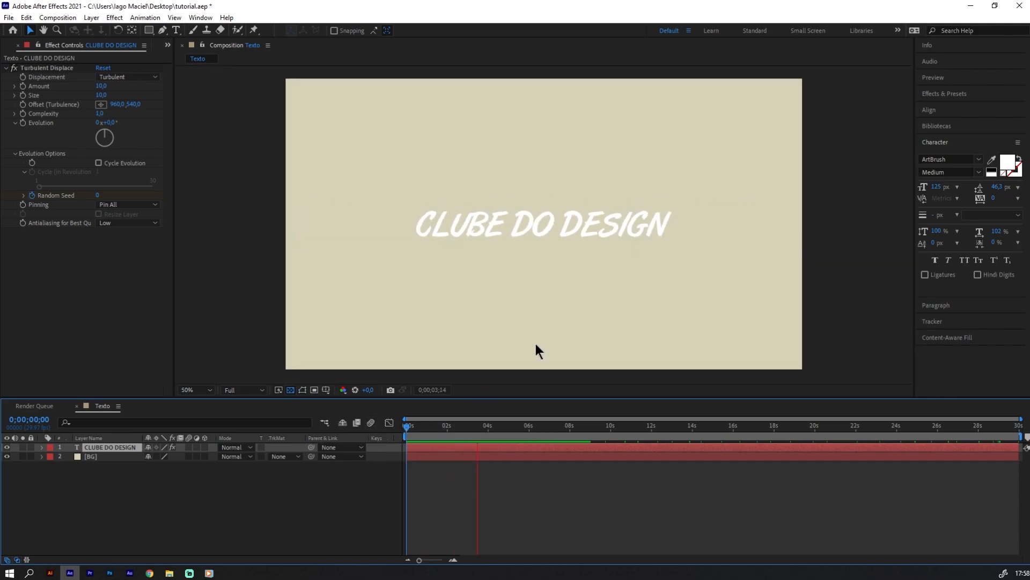
key("period")
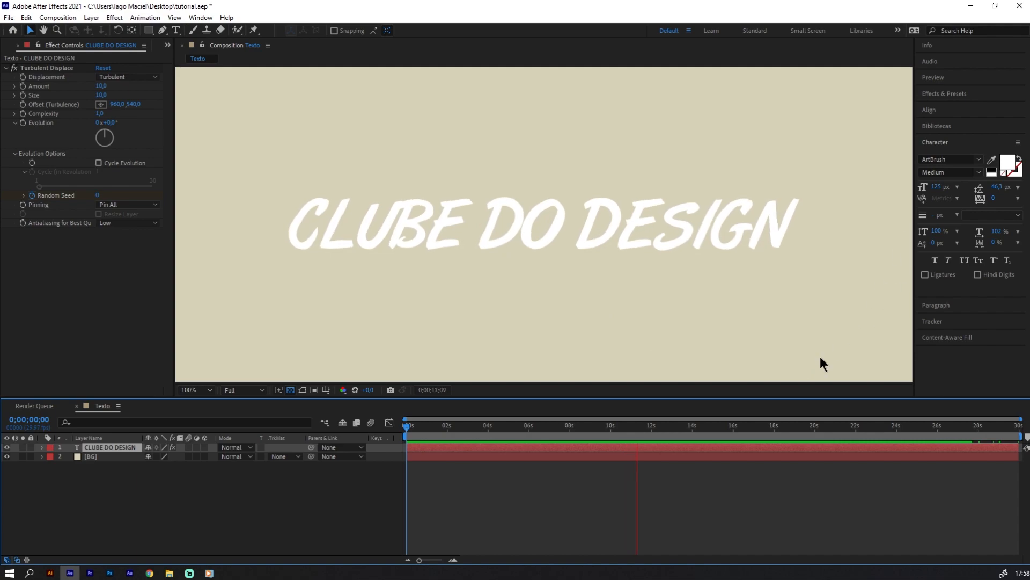
key("space")
- Set the CLUBE DO DESIGN text's size to 89 px and preview the animation up to 0;00;12;20
left_click_drag(936, 187, 918, 191)
key("comma")
left_click(122, 450)
key("space")
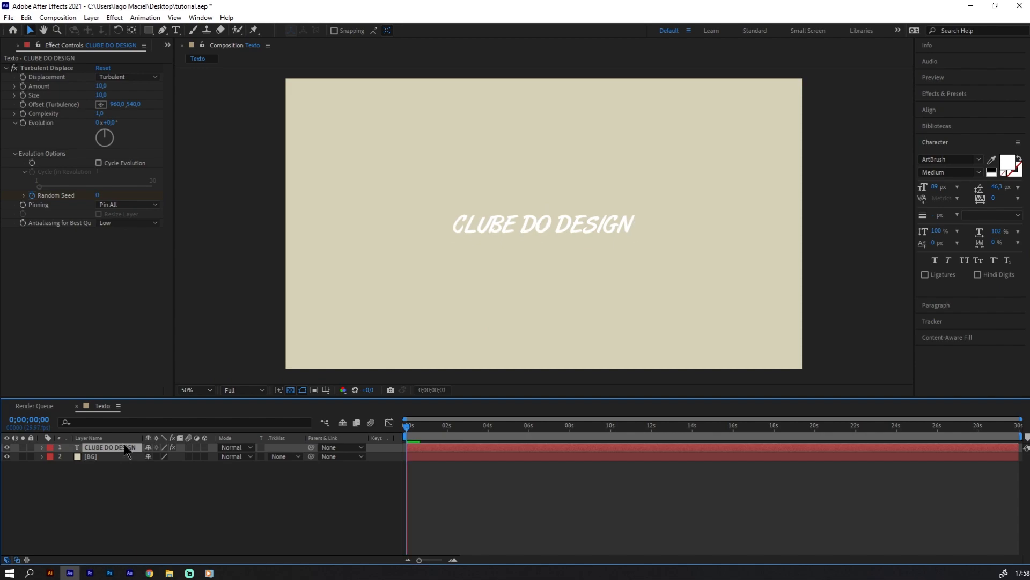
key("period")
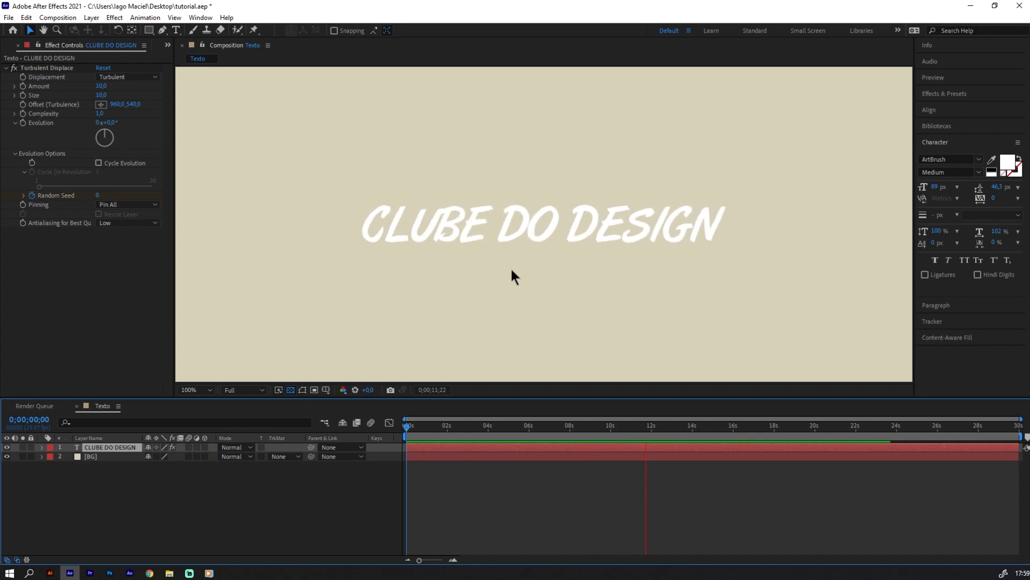
key("space")
- Duplicate the text and BG layers together and trim the original pair to end at 0;00;12;20
left_click_drag(102, 474, 89, 453)
key("ctrl+d")
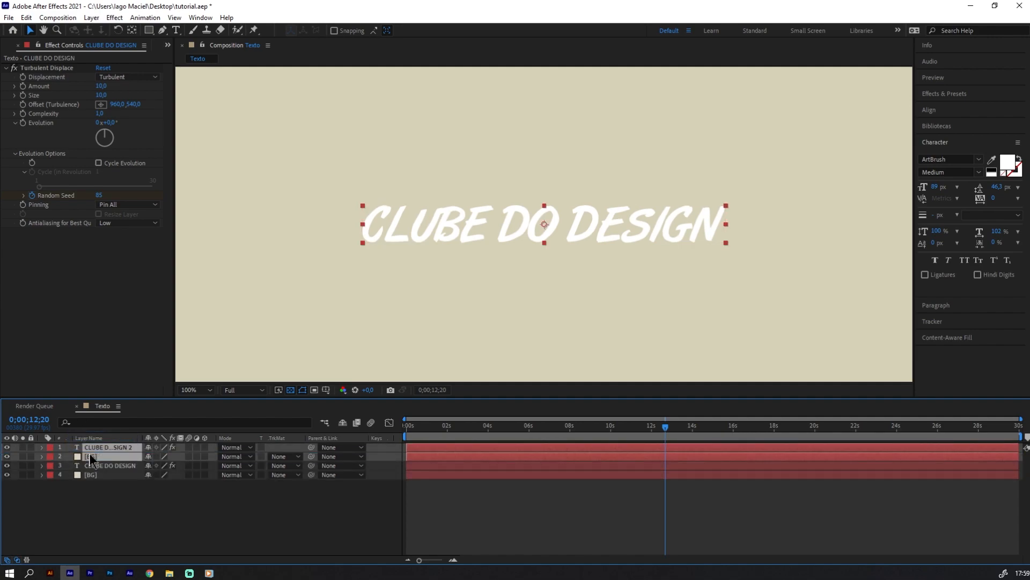
left_click(85, 467)
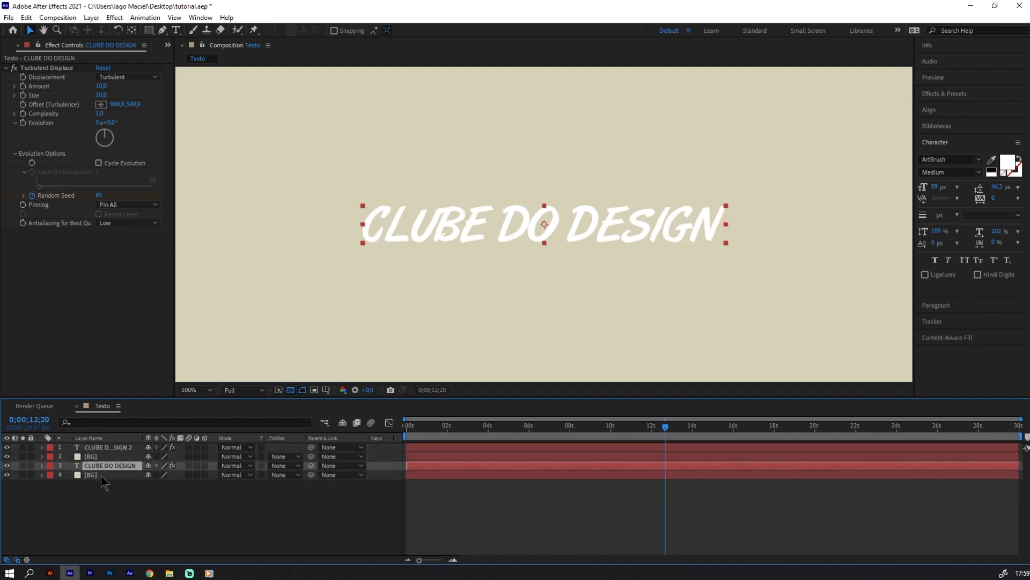
left_click(101, 474, "shift")
key("alt+bracketright")
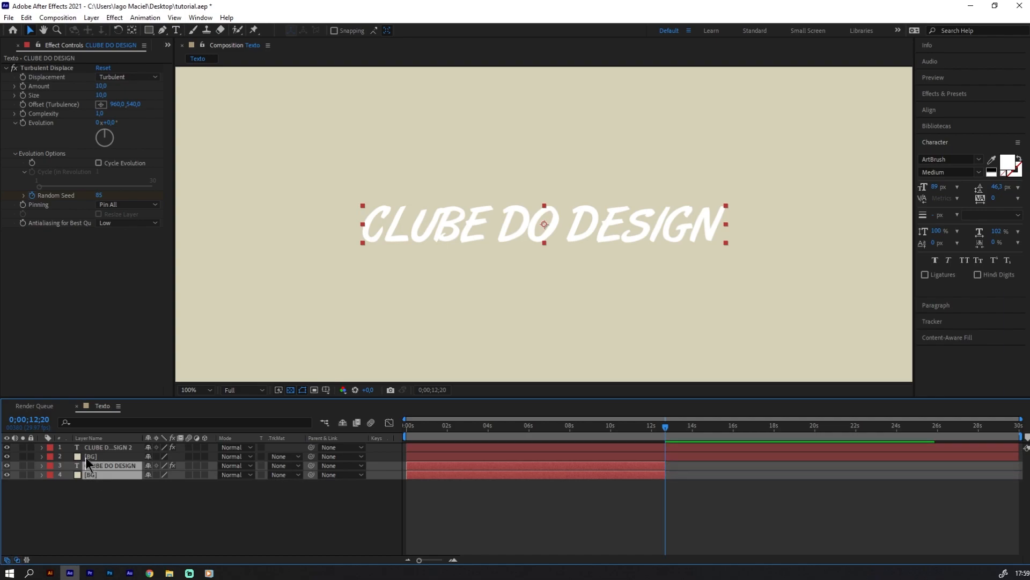
- Trim the duplicated text and BG layers to start at 0;00;12;20
left_click(85, 456)
left_click(94, 450, "shift")
key("alt+bracketleft")
left_click(143, 510)
- Replace the duplicated text layer's wording with TUTORIAL
left_click(73, 450)
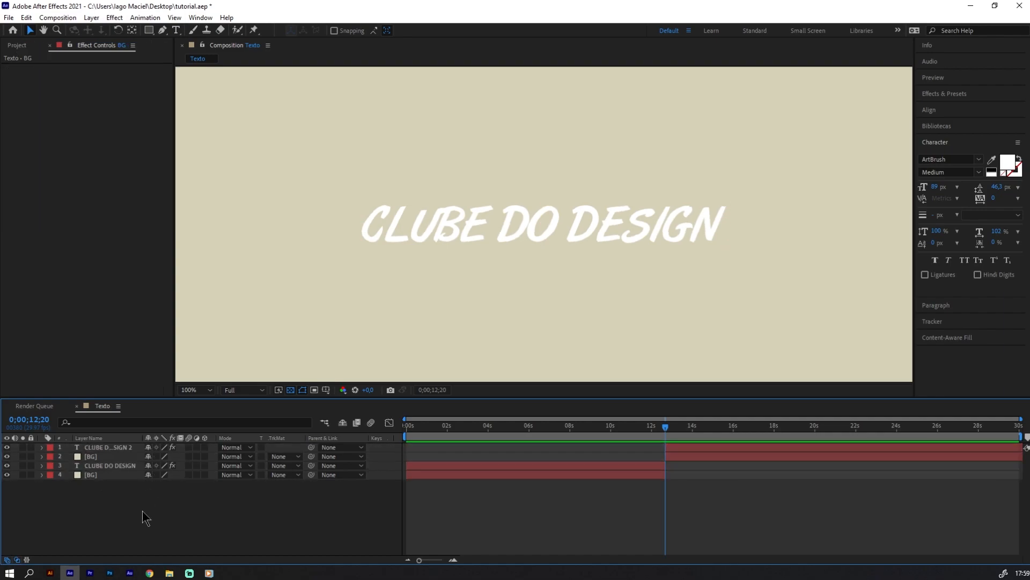
double_click(76, 447)
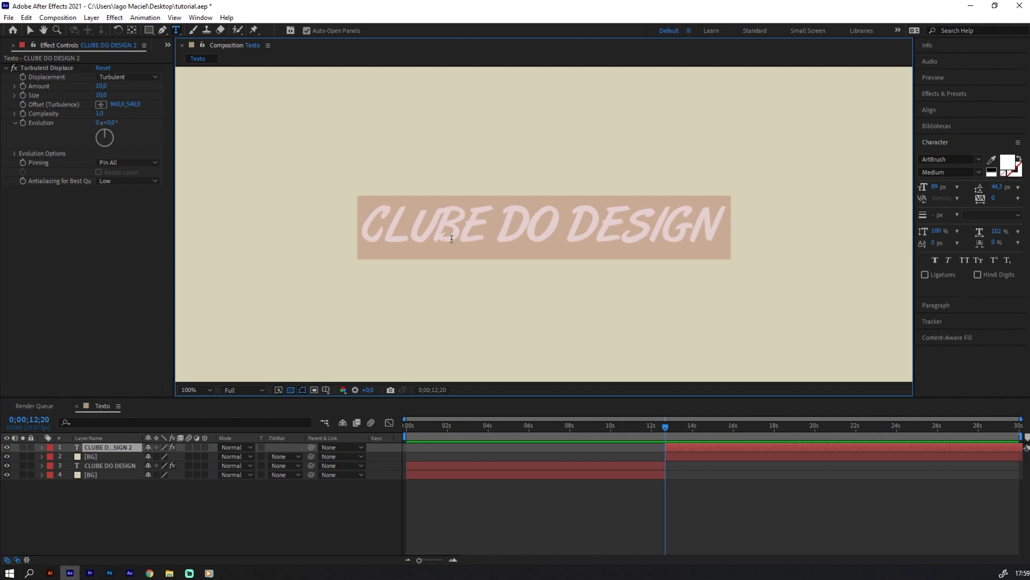
type("U")
key("BackSpace")
type("TU")
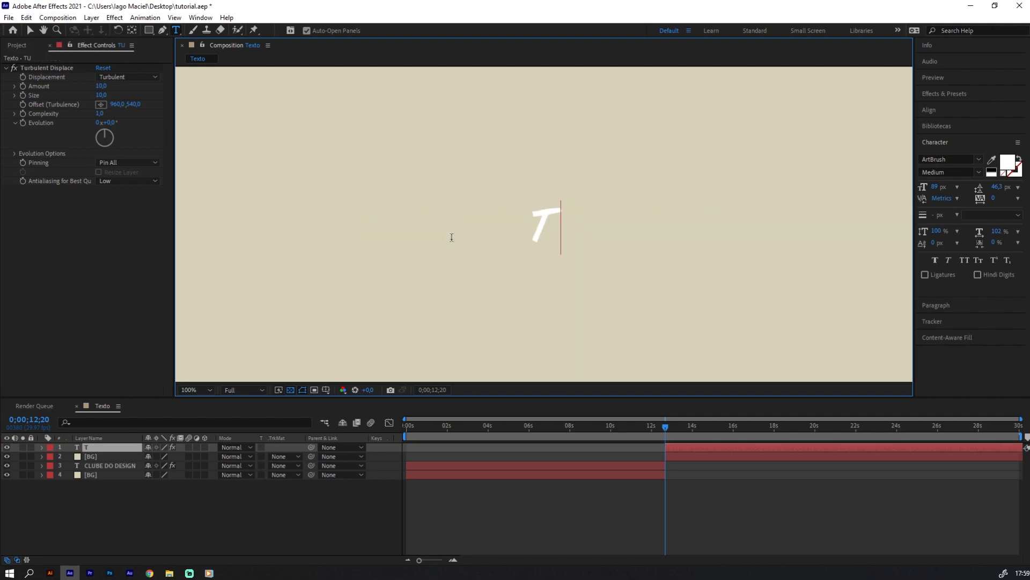
type("TORIAL")
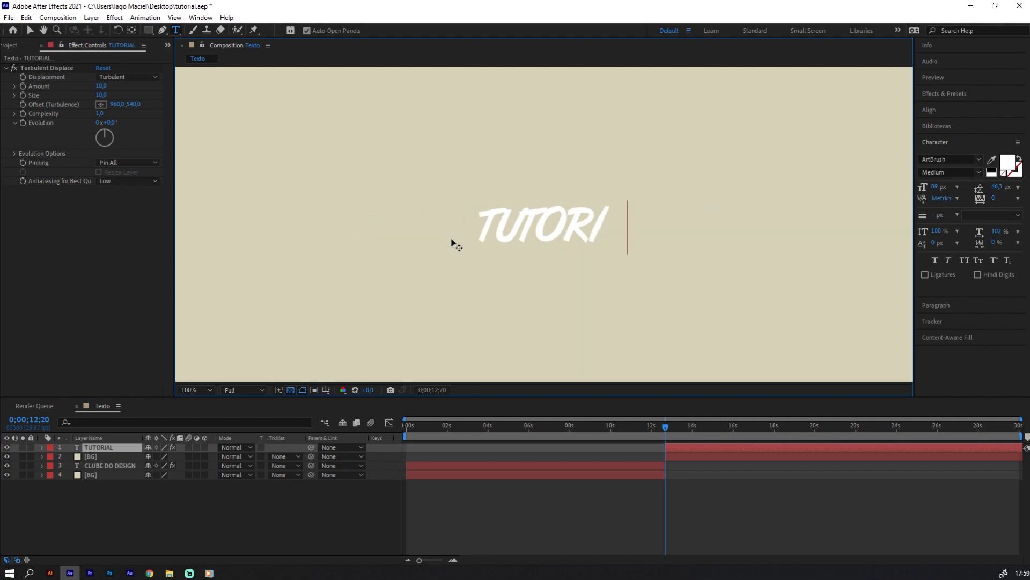
- Finish the TUTORIAL text edit and preview the change between the two texts from 0;00;09;25
left_click(382, 493)
left_click(608, 433)
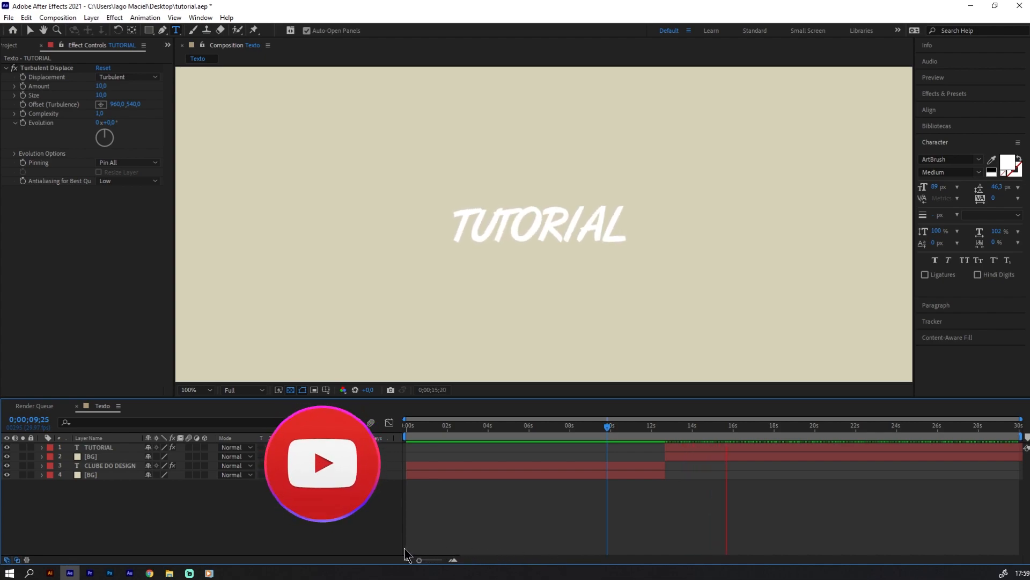
- Trim the CLUBE DO DESIGN text and its BG layer to end at 0;00;02;00
left_click_drag(607, 428, 446, 427)
left_click(640, 470)
left_click(657, 466)
left_click(663, 475, "shift")
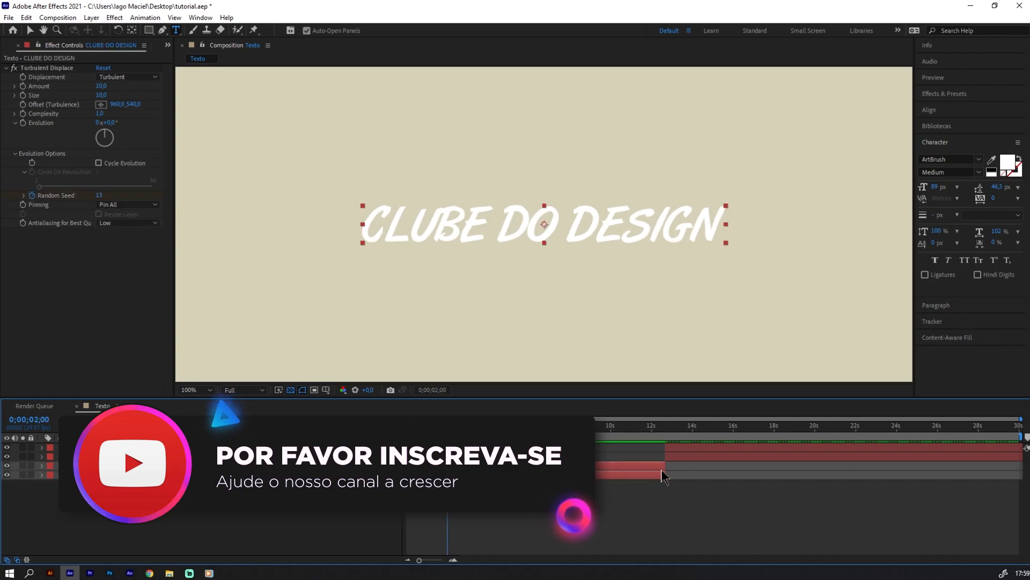
key("Page_Down")
key("alt+]")
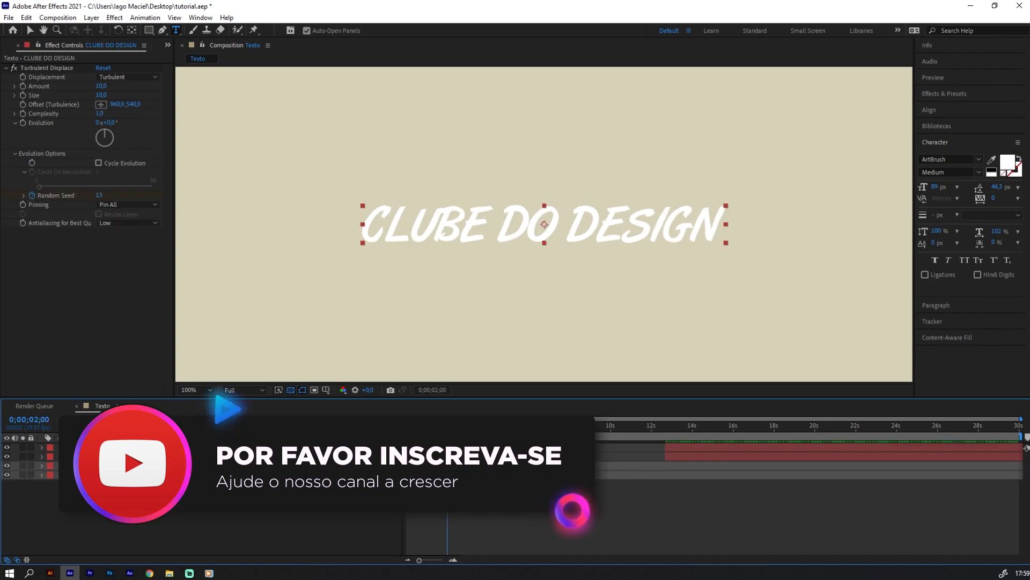
- Shift the TUTORIAL text and its BG layer together to start at 0;00;02;00
left_click(124, 456)
left_click(124, 447, "shift")
key("[")
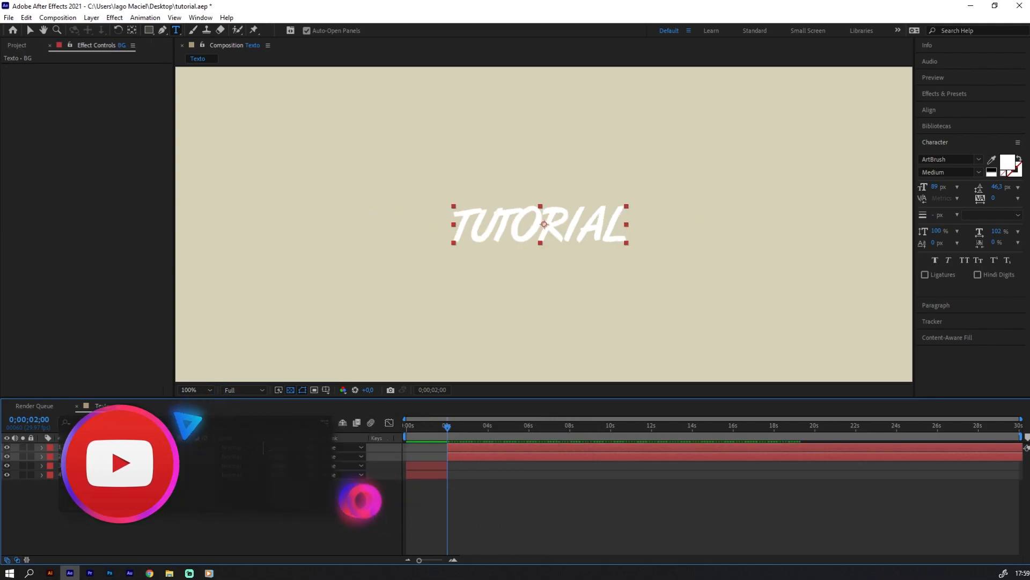
- Preview the text change from 0;00;00;26, end the work area at 0;00;03;22 and replay it from the beginning
left_click(422, 428)
key("space")
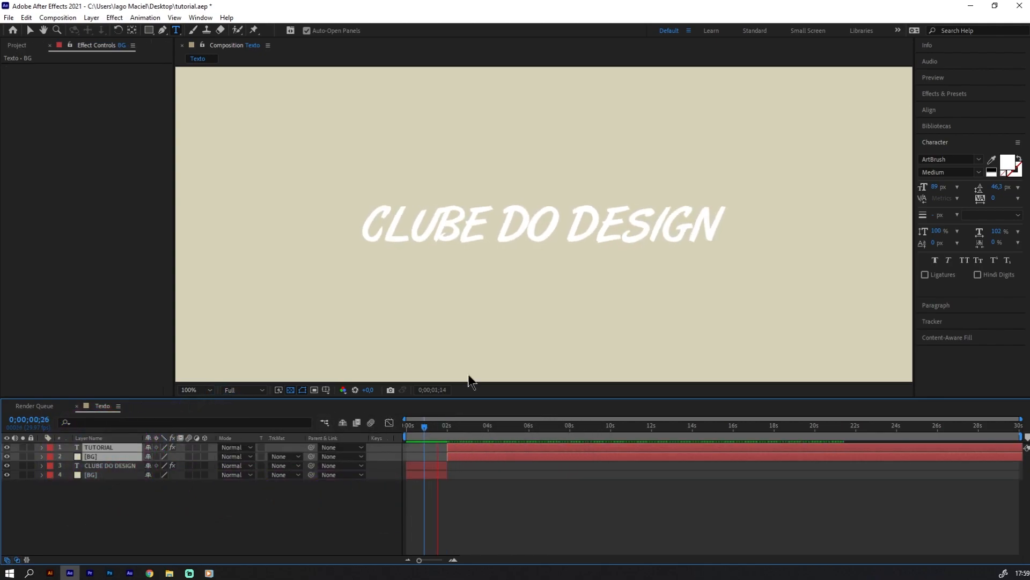
scroll(533, 262, "up", 2)
scroll(531, 272, "down", 2)
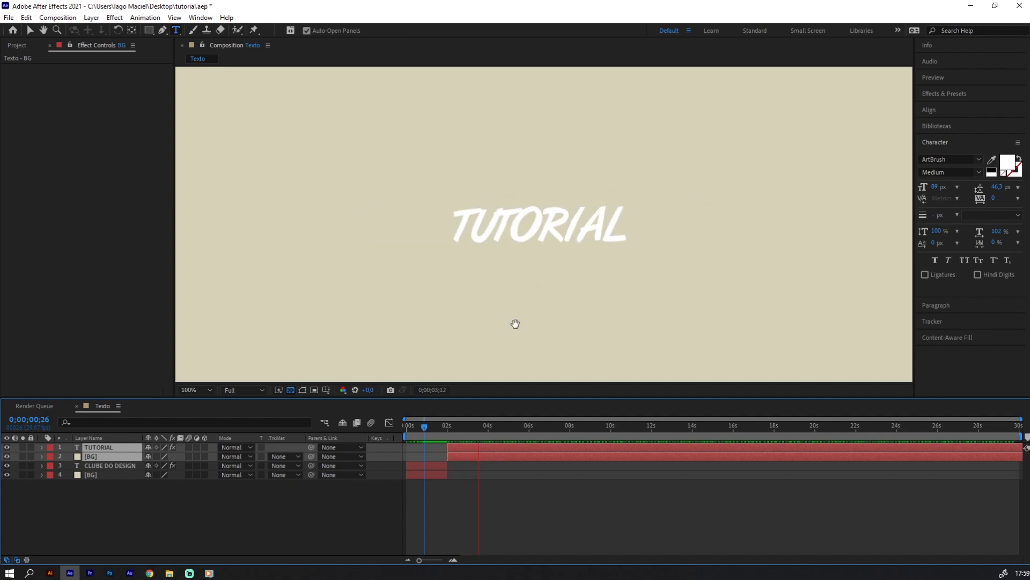
key("space")
key("space")
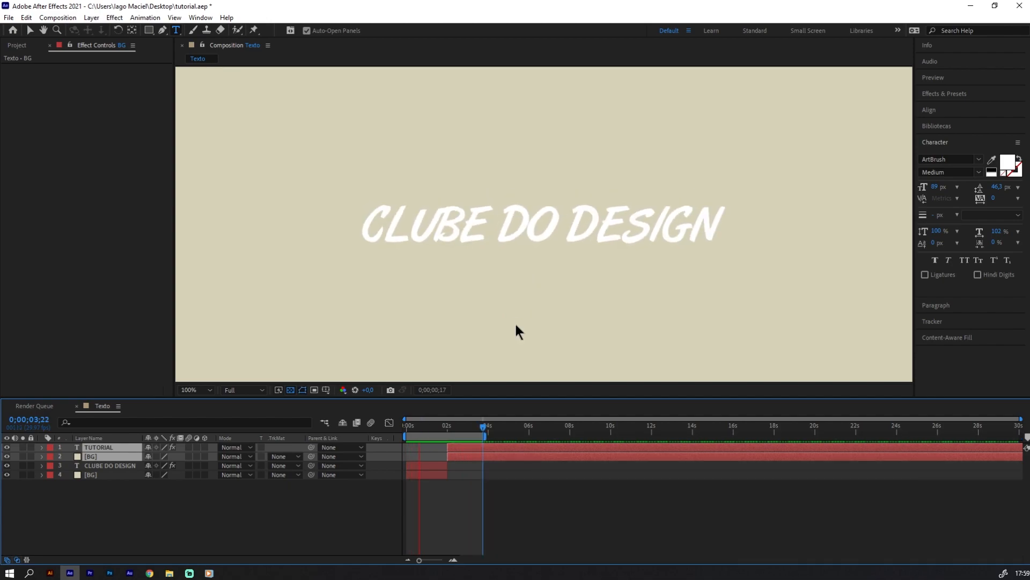